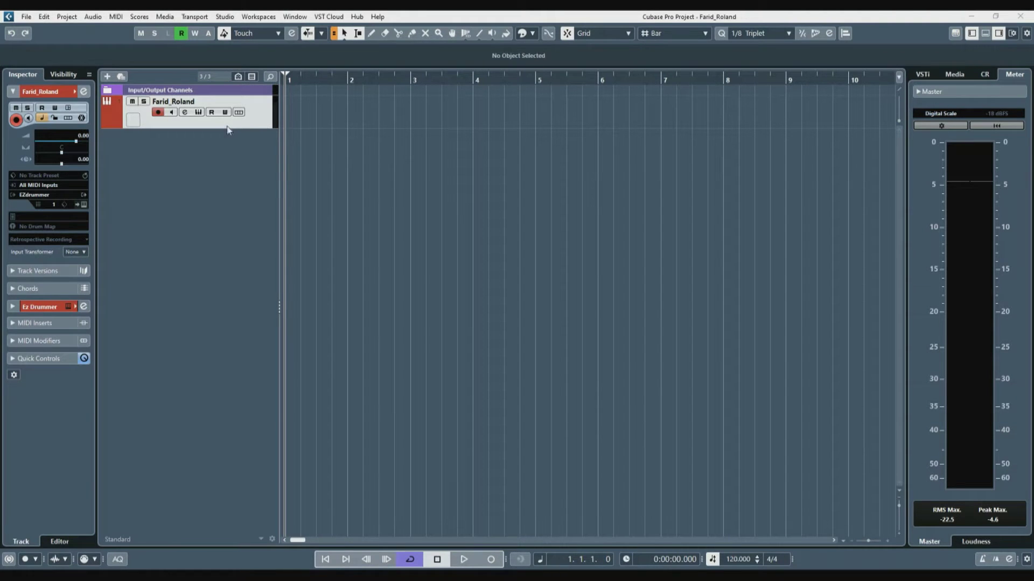
click(198, 113)
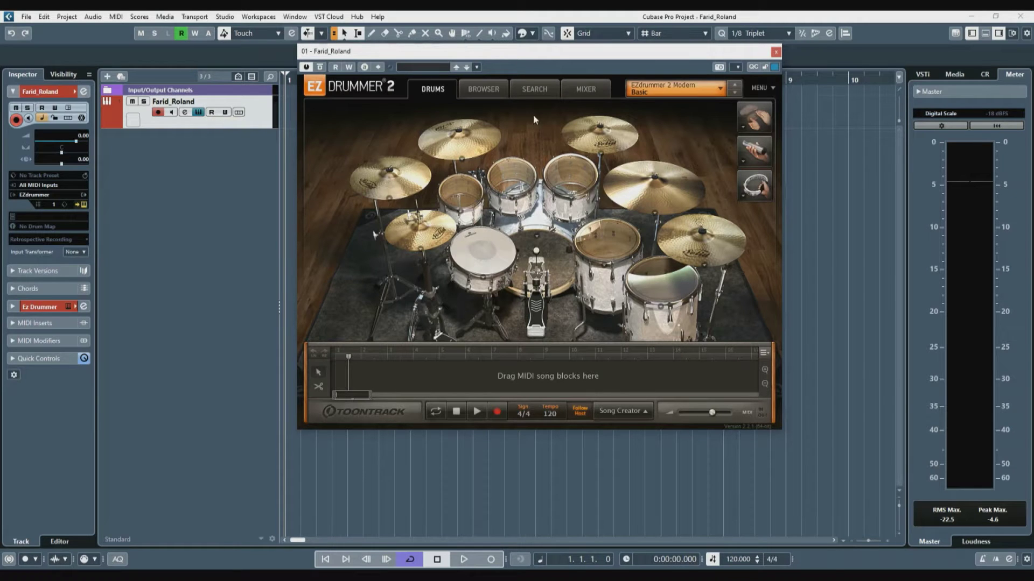
click(738, 66)
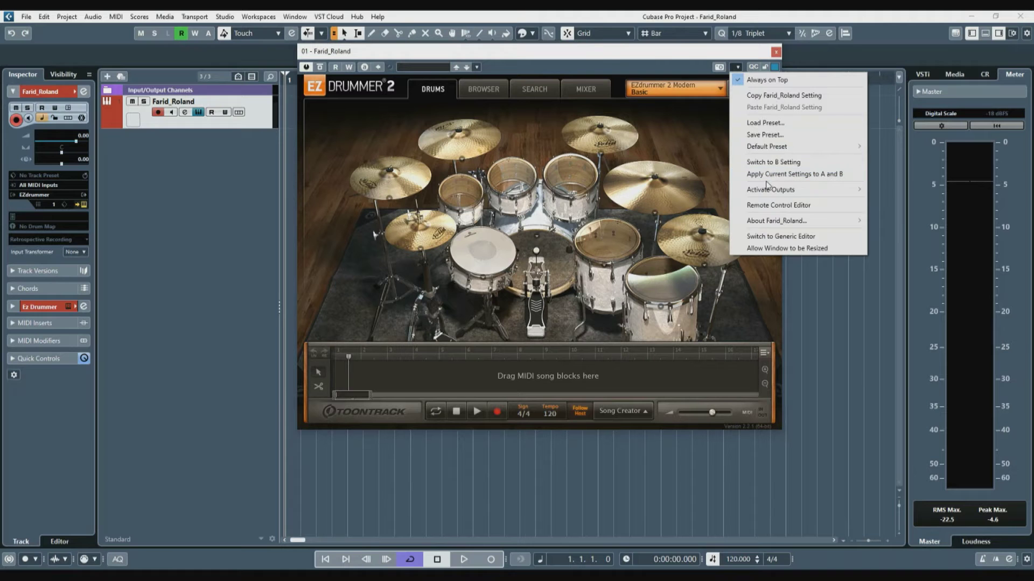
mouse_move(768, 185)
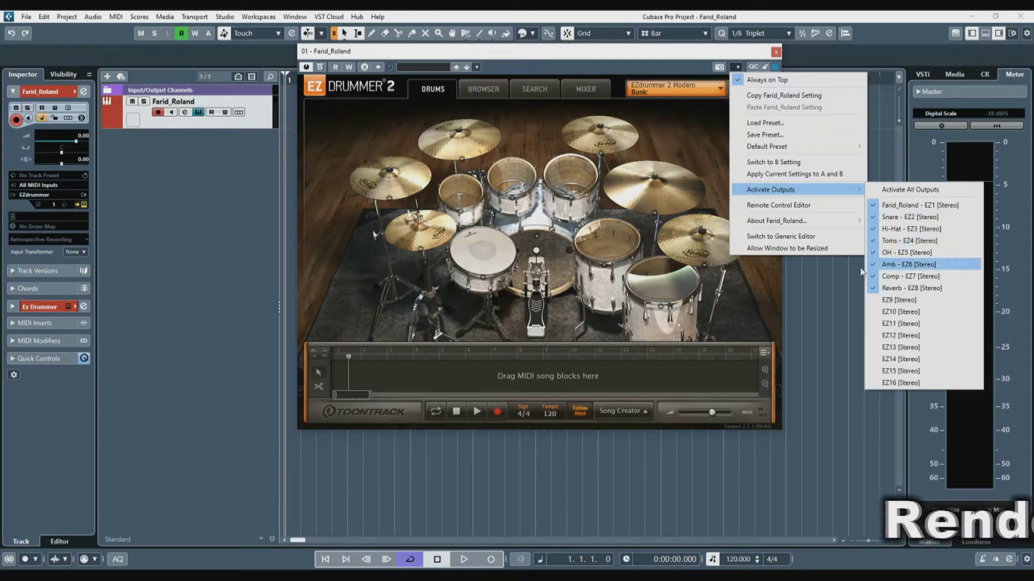
click(669, 273)
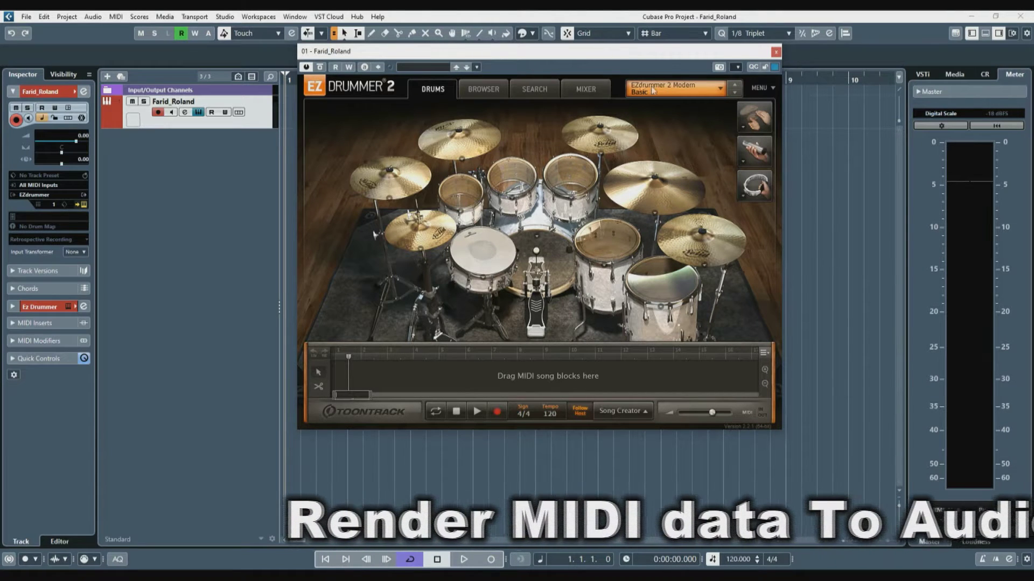
click(594, 88)
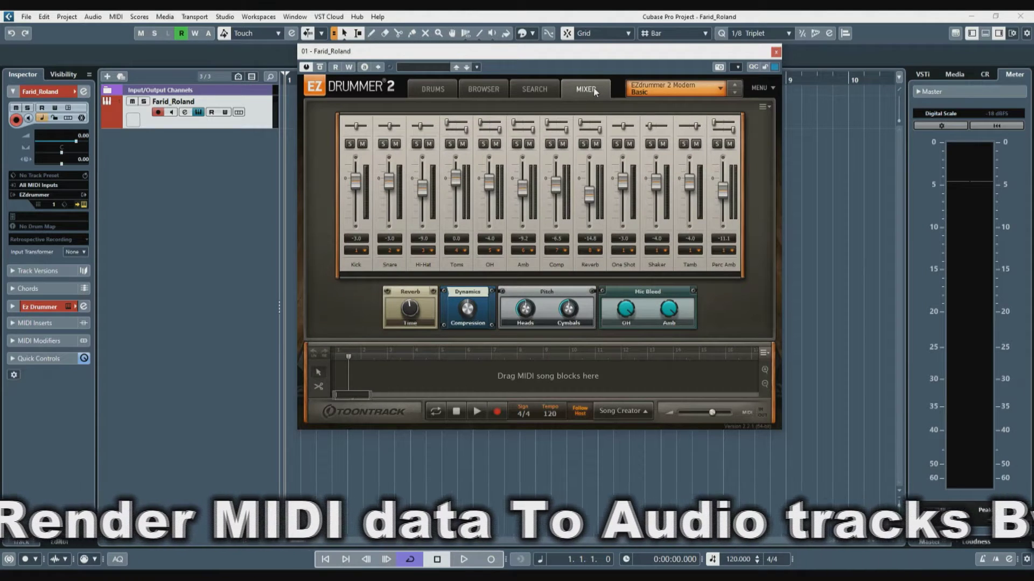
Step: Check Kick, Snare and Toms output assignments in EZdrummer's mixer, return to Drums, and close it
click(364, 252)
click(365, 251)
click(398, 252)
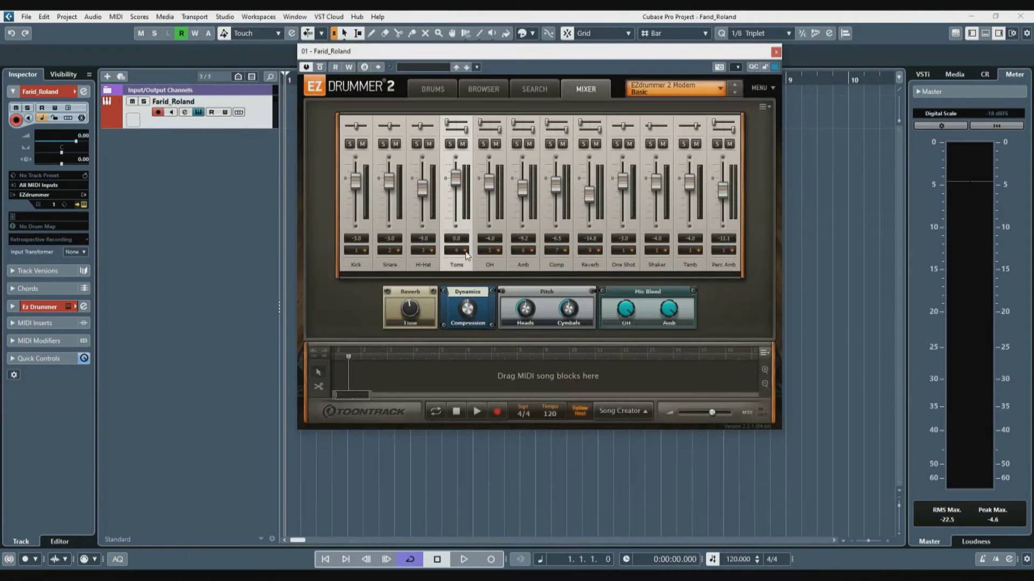
click(400, 264)
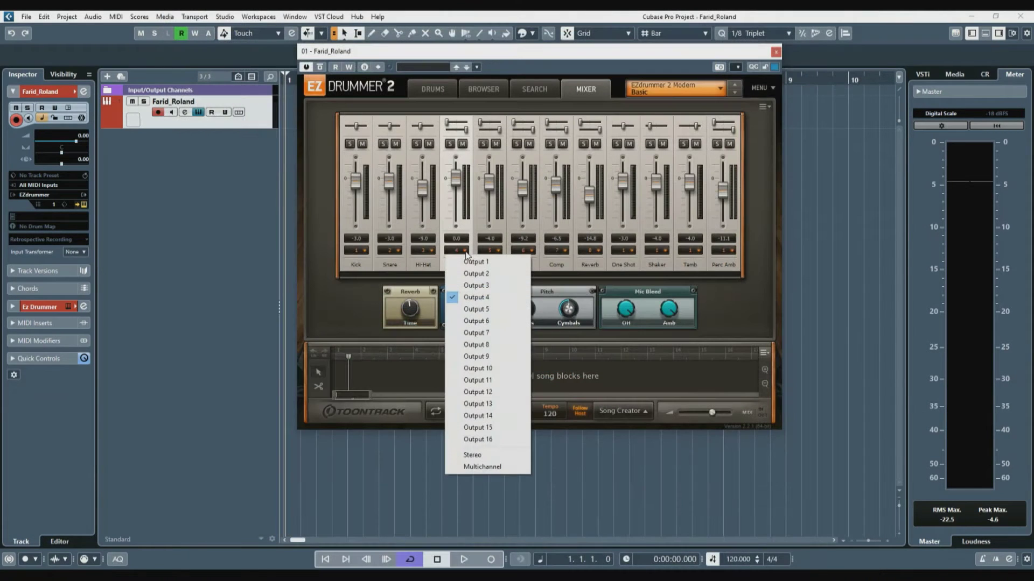
click(343, 291)
click(428, 92)
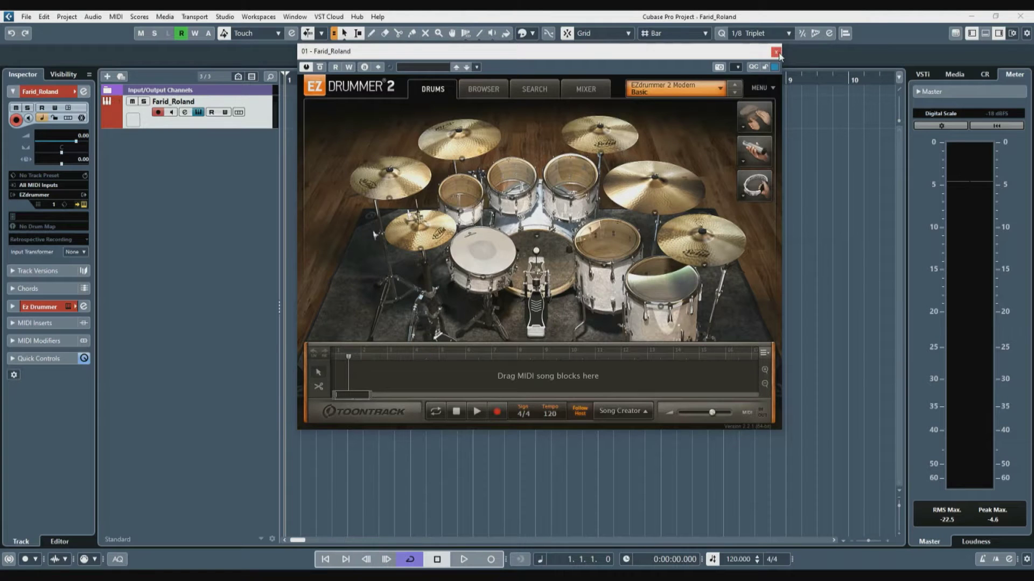
click(776, 52)
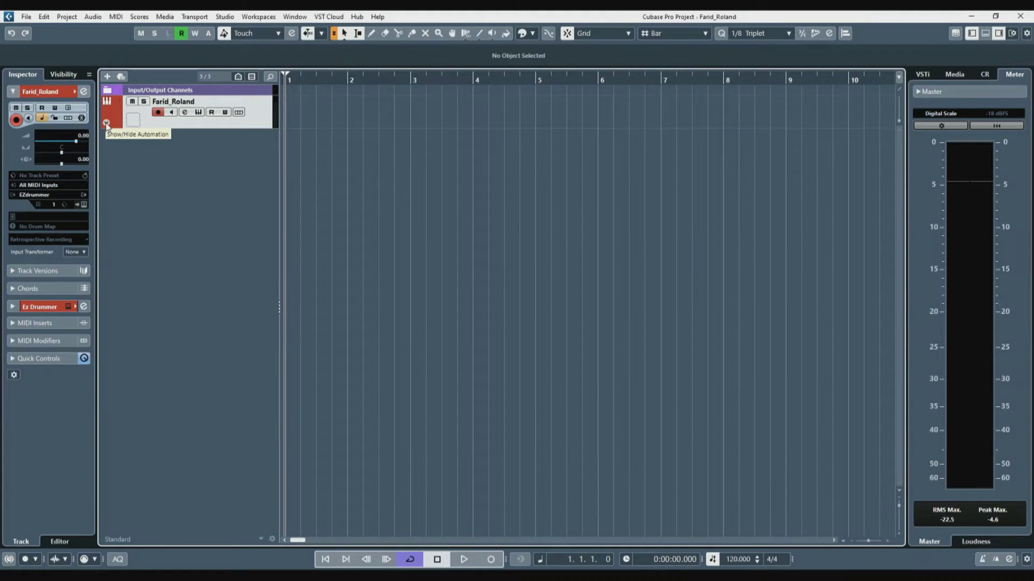
click(106, 124)
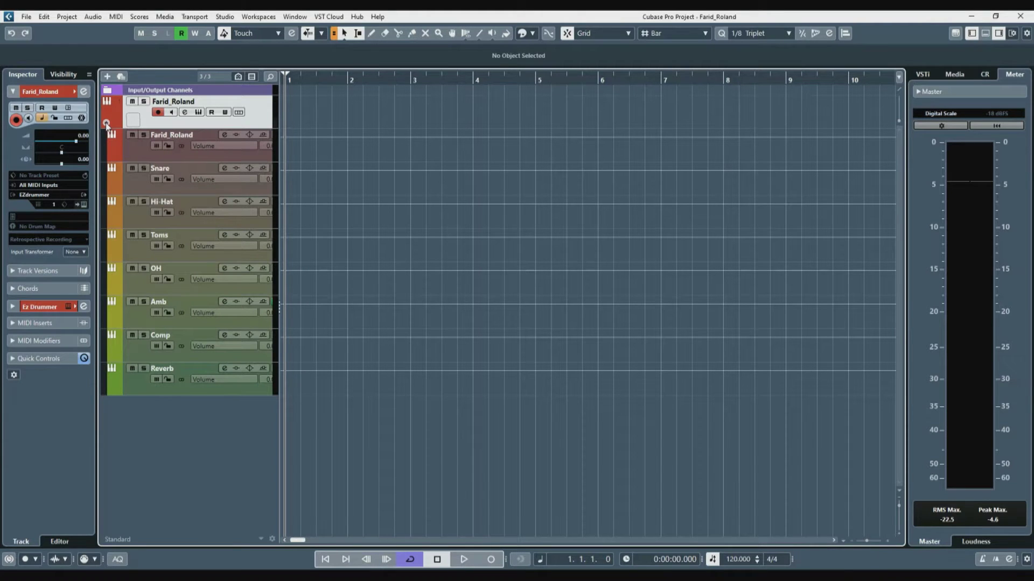
click(106, 124)
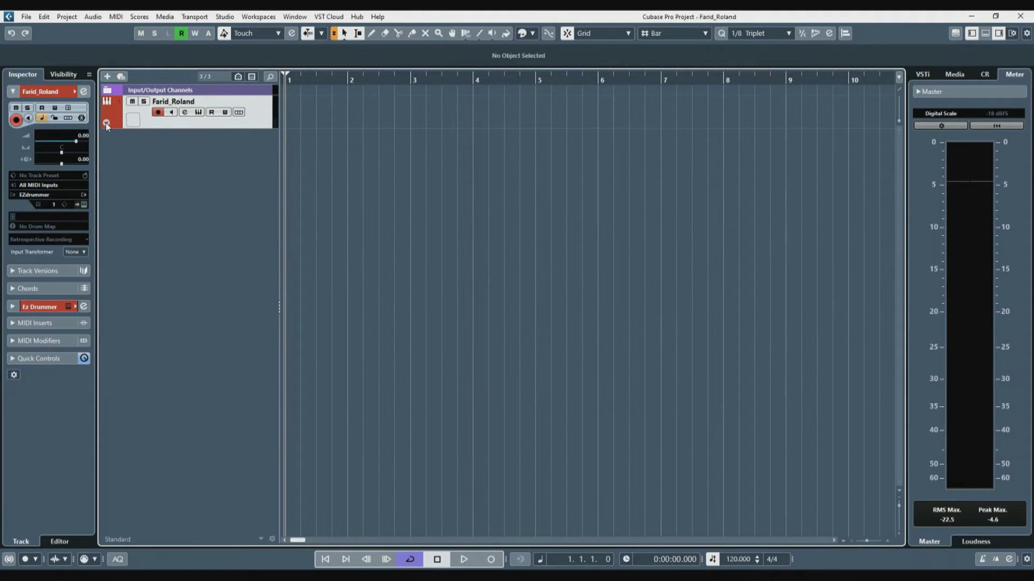
key(F3)
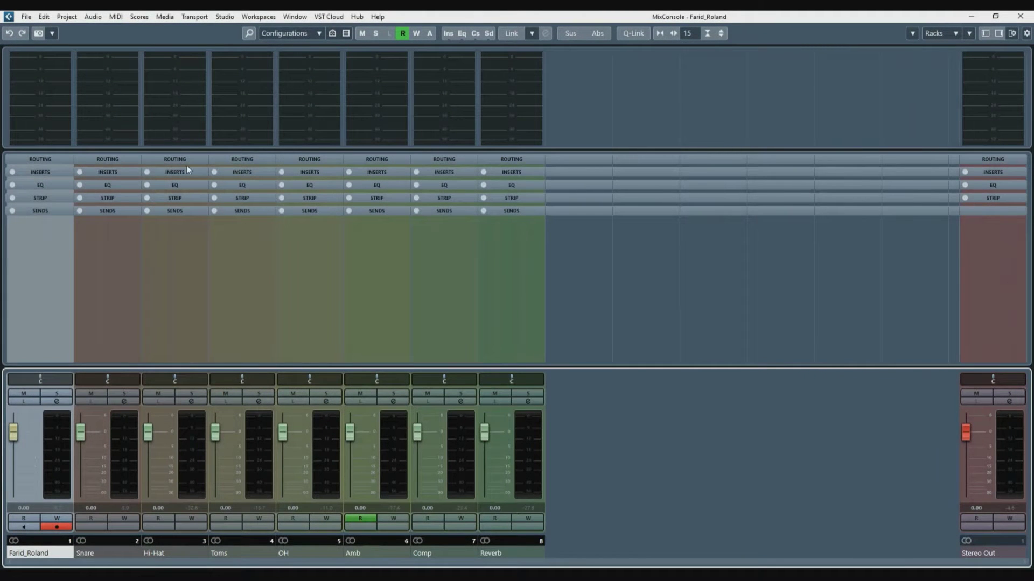
click(1021, 16)
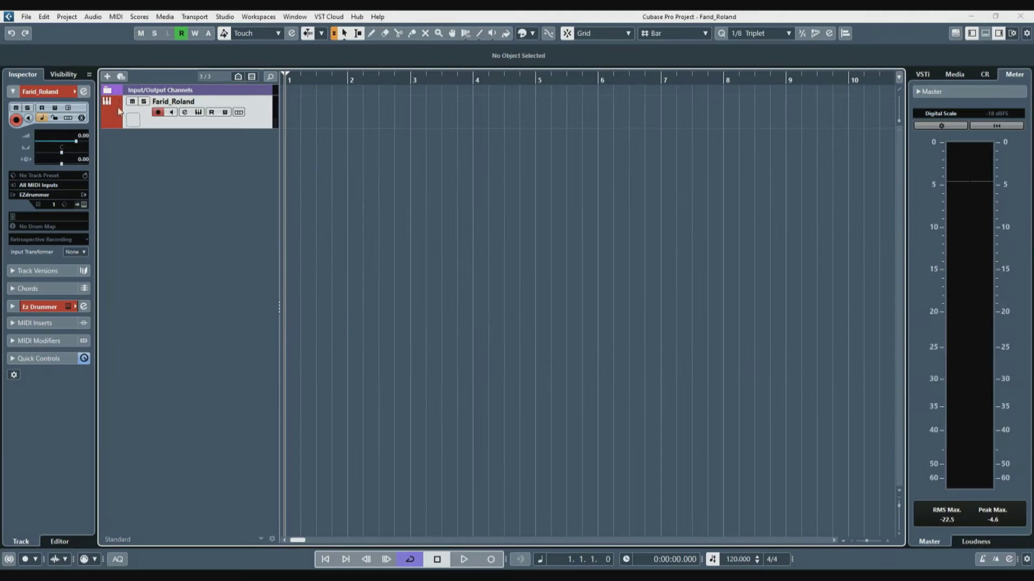
click(106, 124)
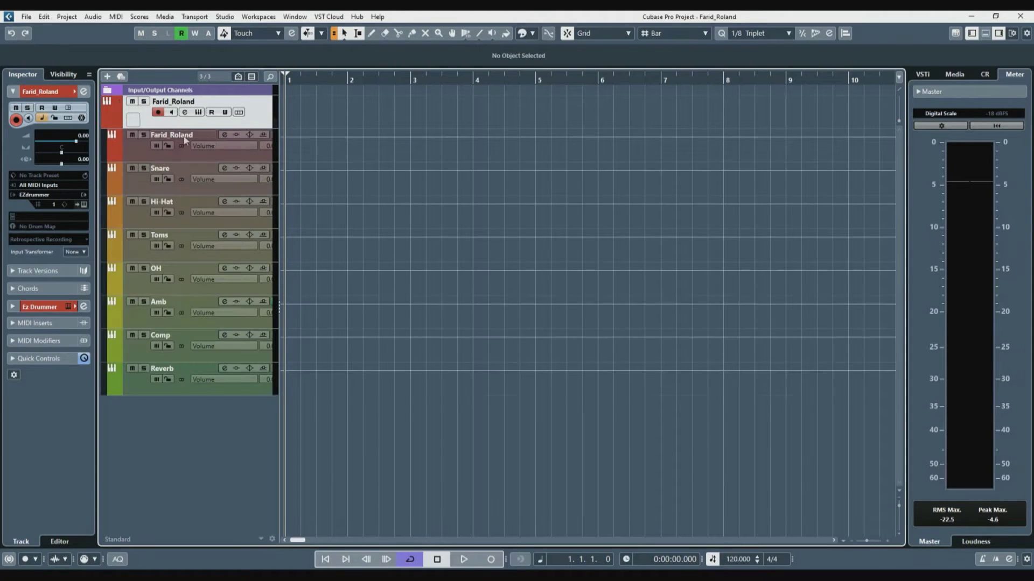
Step: Create a one-bar MIDI part and draw four C1 notes on the beats plus two E1 notes
double_click(312, 116)
double_click(315, 116)
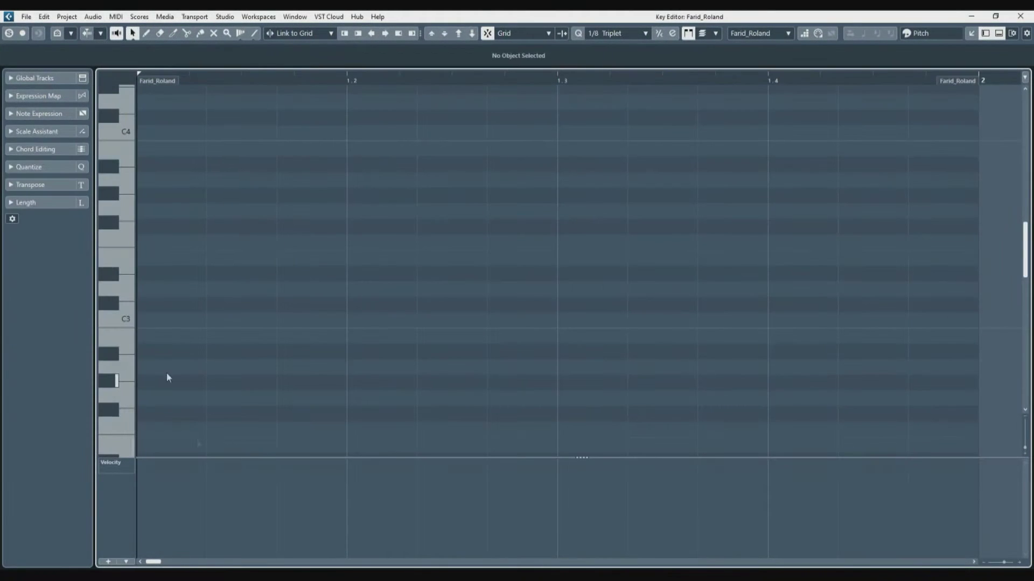
scroll(192, 326, down, 8)
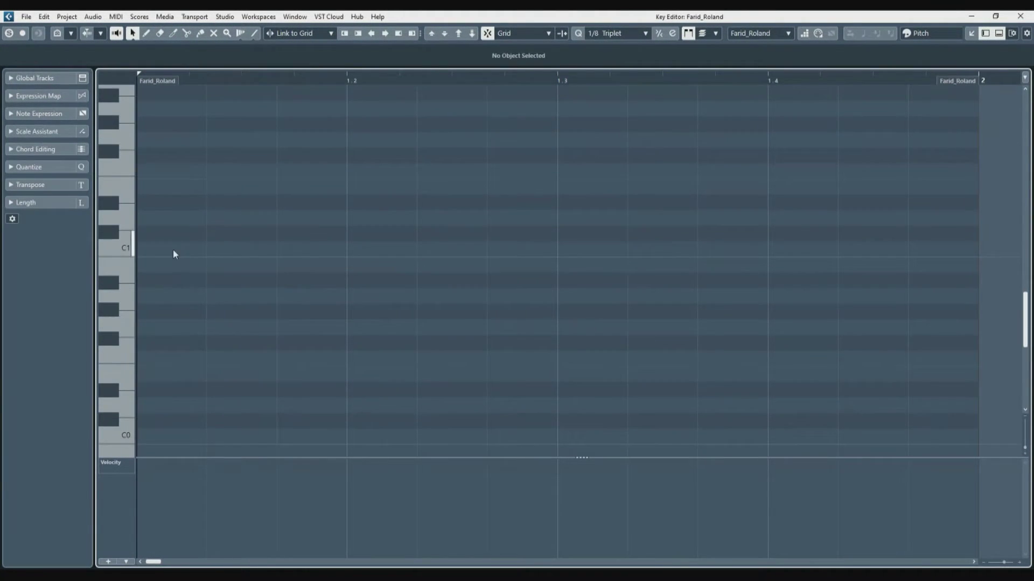
alt+click(172, 251)
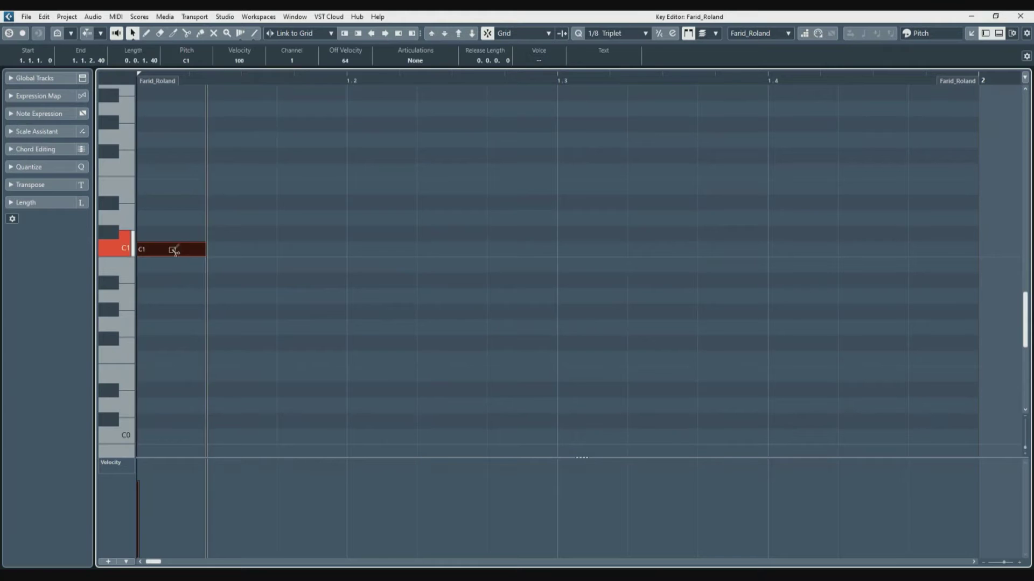
alt+click(368, 249)
alt+click(612, 249)
alt+click(829, 249)
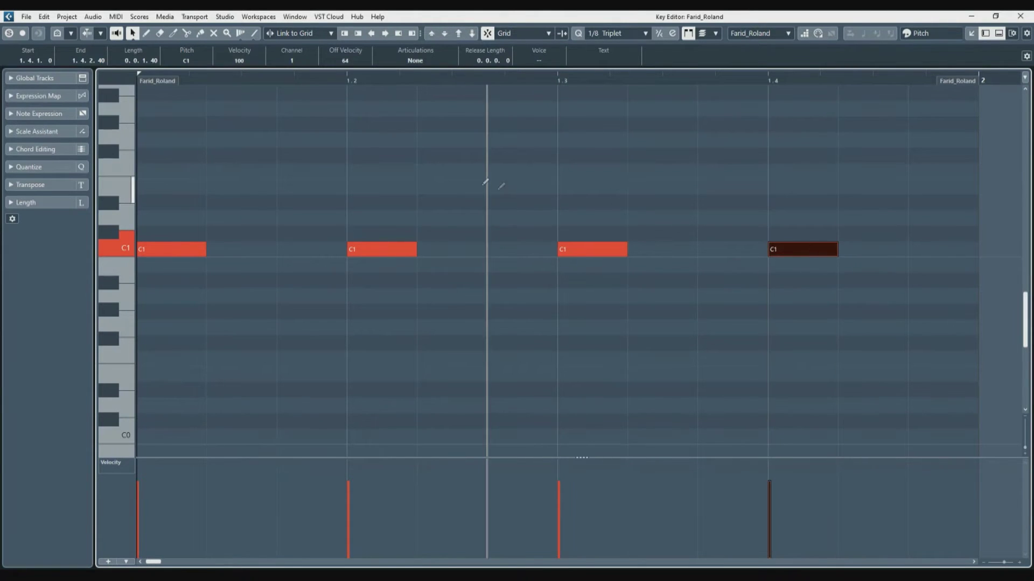
alt+click(482, 186)
alt+click(886, 186)
Step: Line-draw a row of F#1 hi-hat notes, lower their velocities, and set locators to the part
click(254, 32)
drag(142, 154, 175, 196)
key(1)
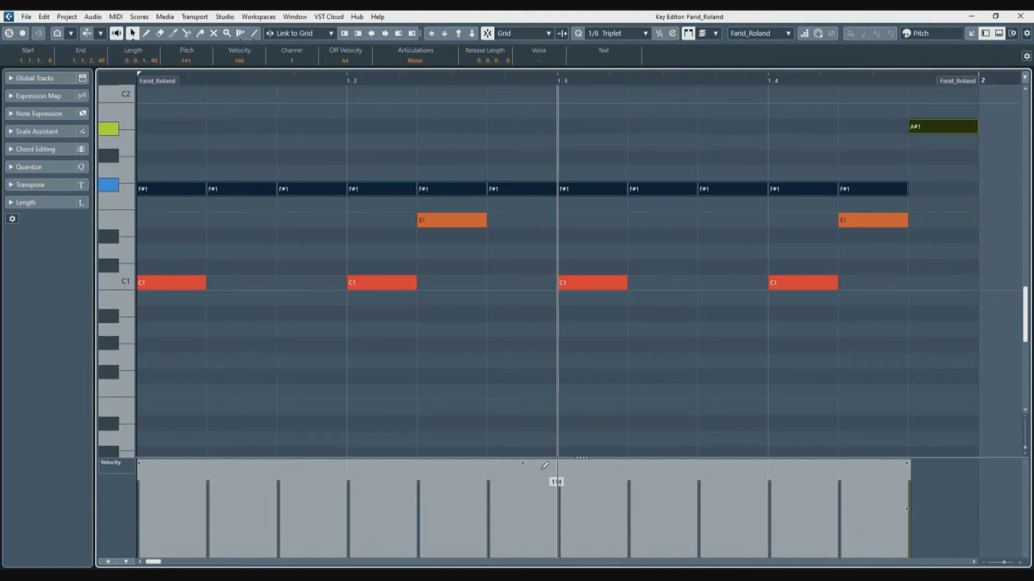
drag(526, 468, 526, 487)
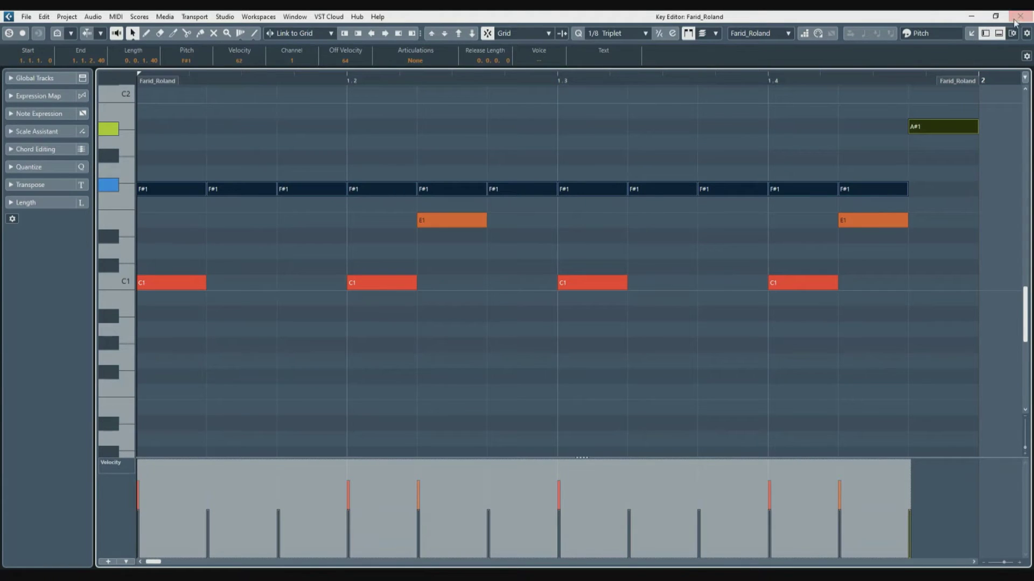
click(1020, 17)
key(p)
key(KP_Divide)
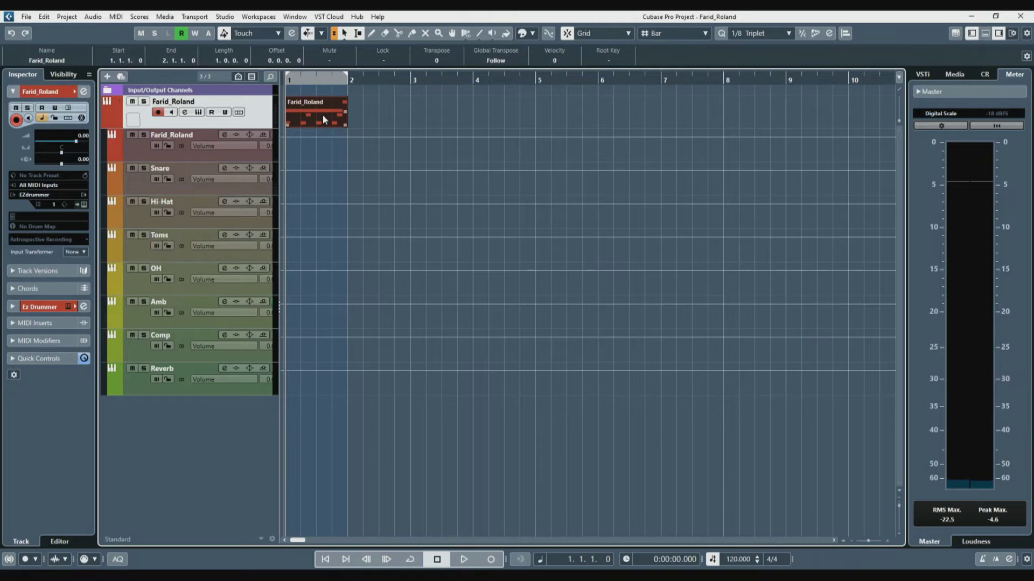
key(KP_Divide)
key(space)
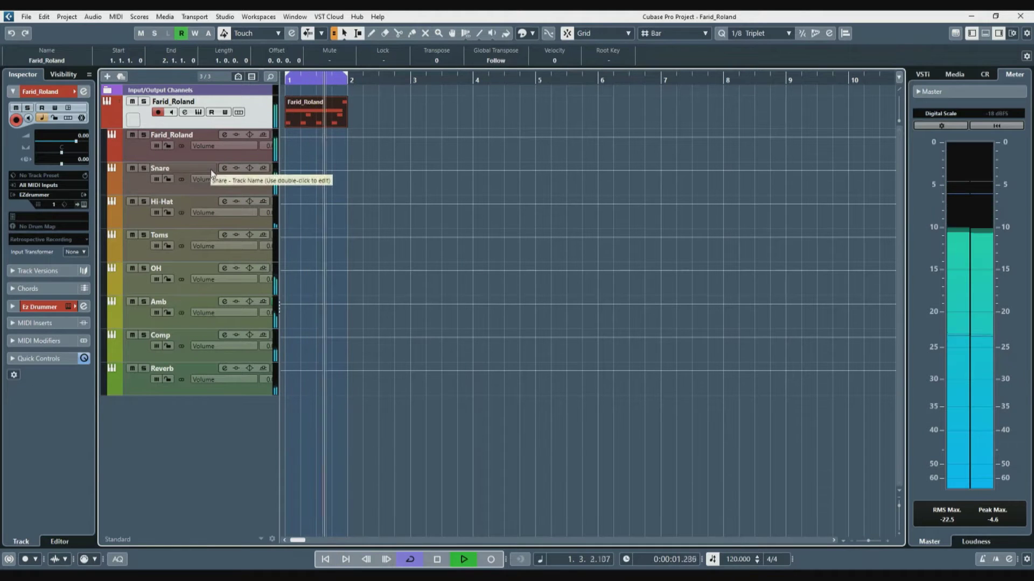
key(F3)
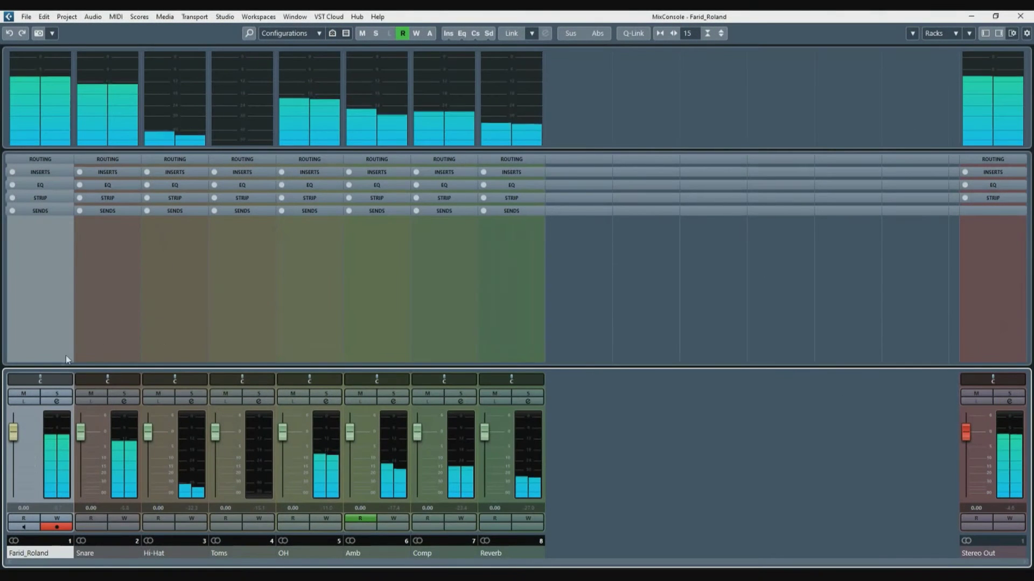
click(59, 392)
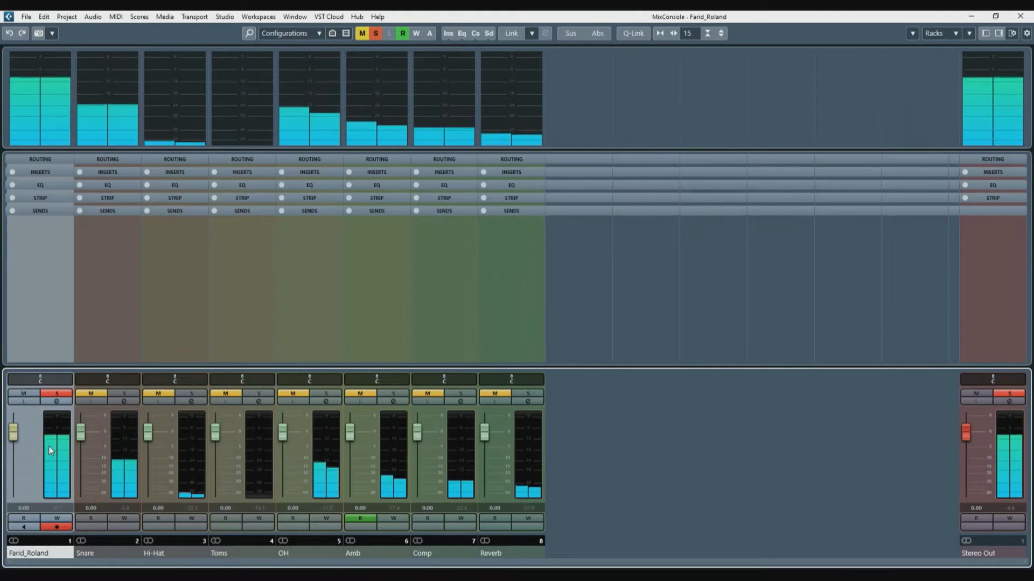
click(124, 394)
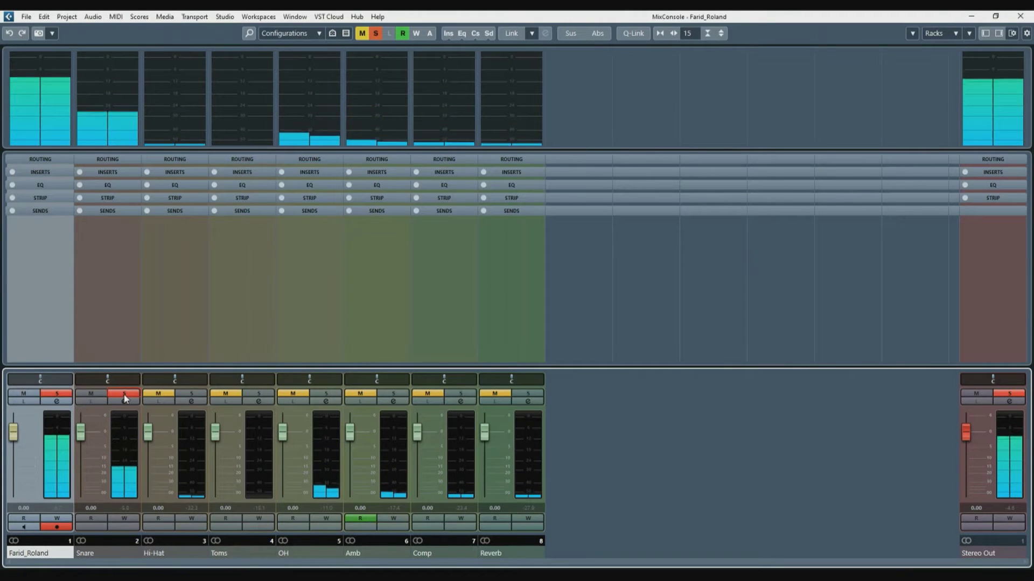
click(192, 394)
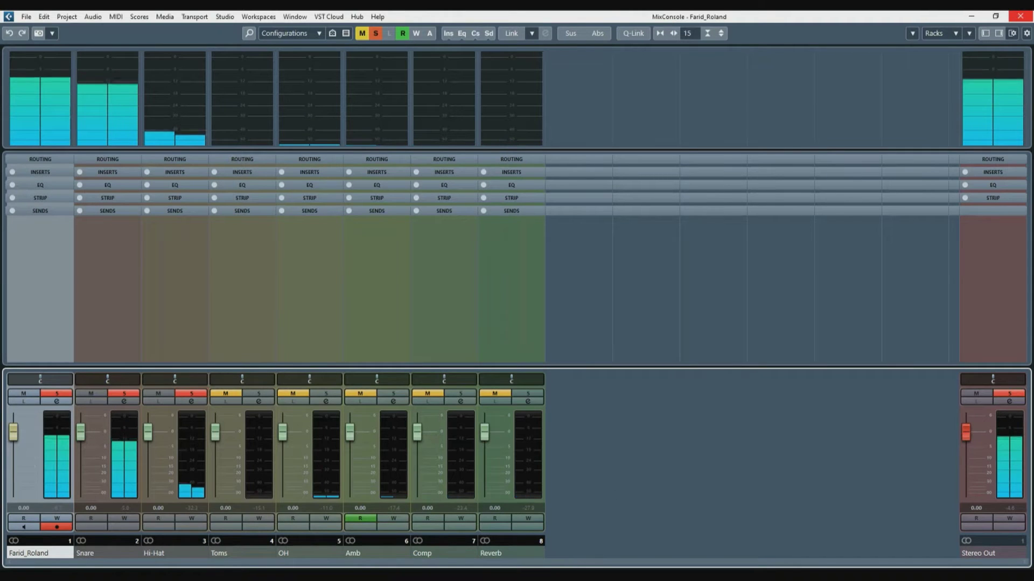
Step: Close MixConsole, deselect the part, and collapse the output tracks
click(1020, 16)
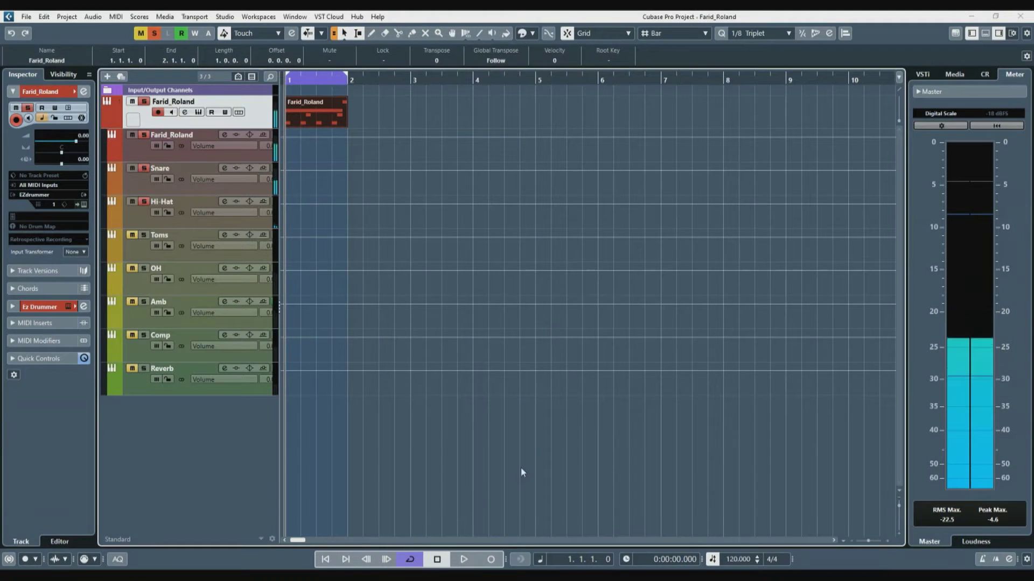
click(455, 484)
click(105, 125)
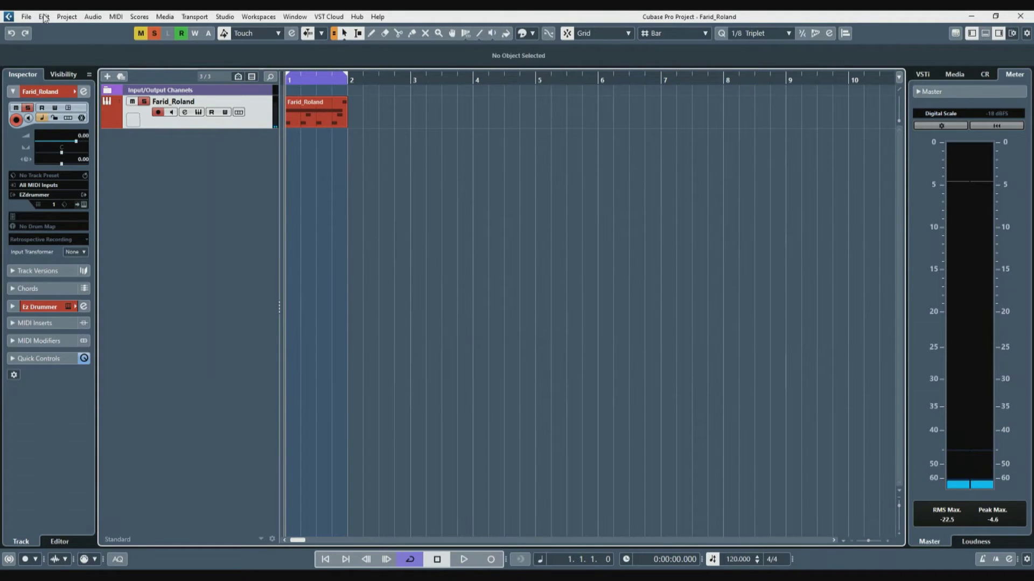
click(296, 110)
key(p)
click(297, 119)
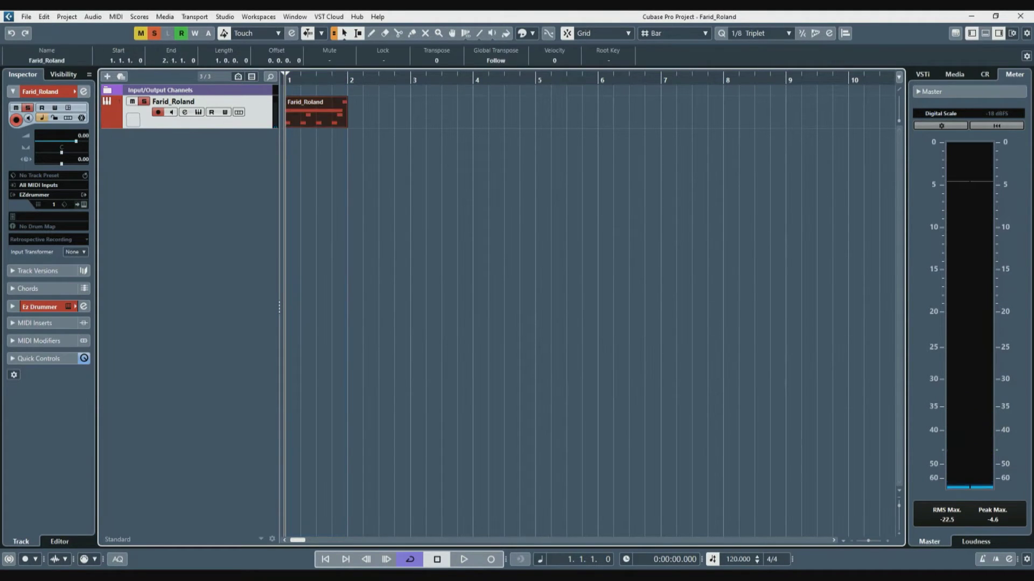
click(44, 16)
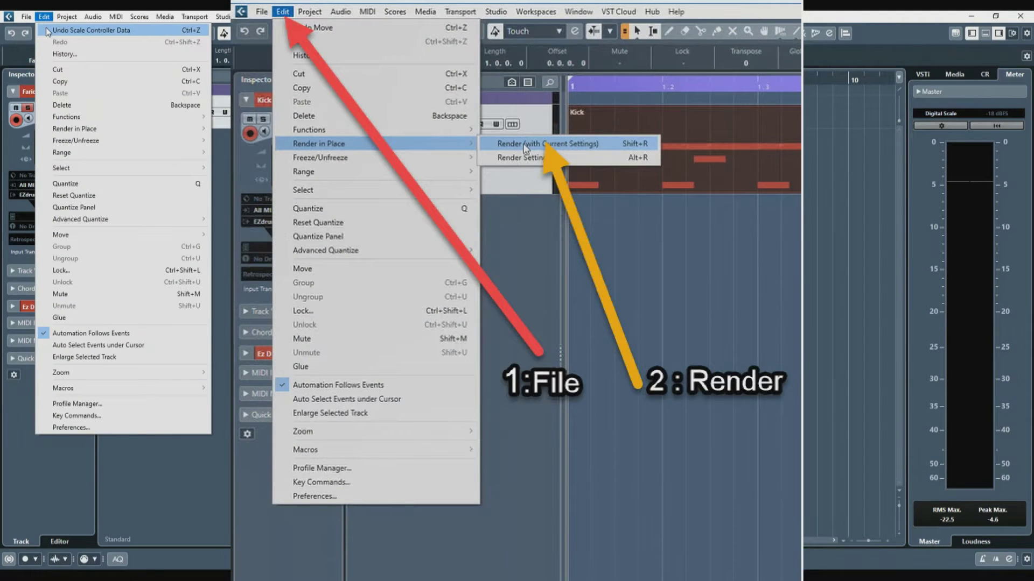
mouse_move(111, 130)
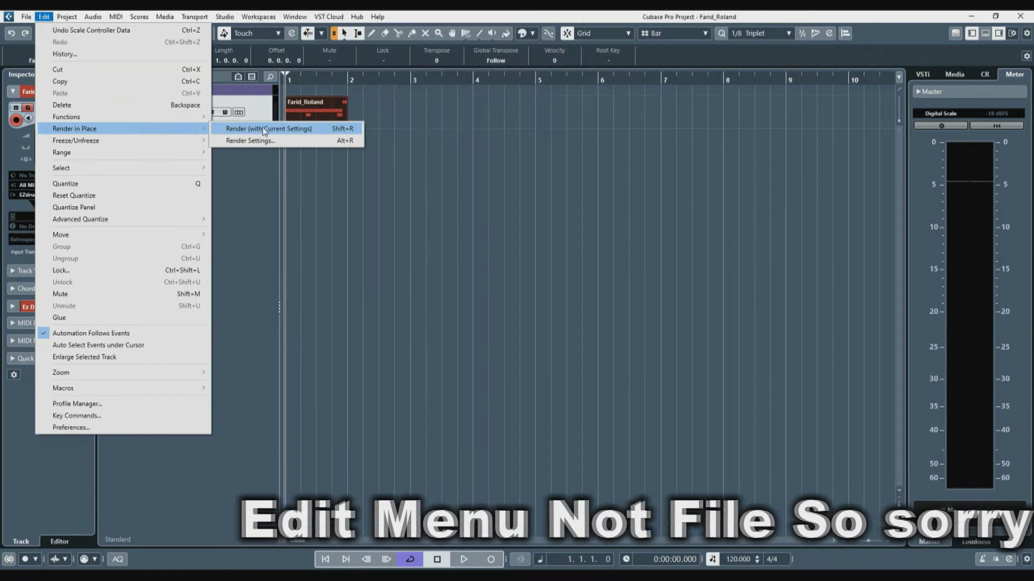
click(262, 130)
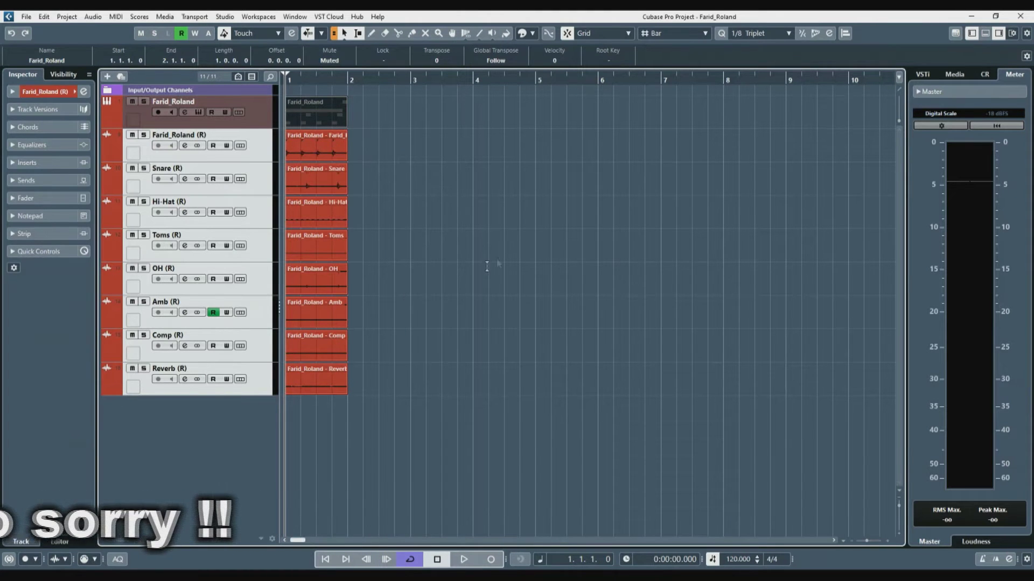
key(h)
key(h)
key(h)
key(h)
key(h)
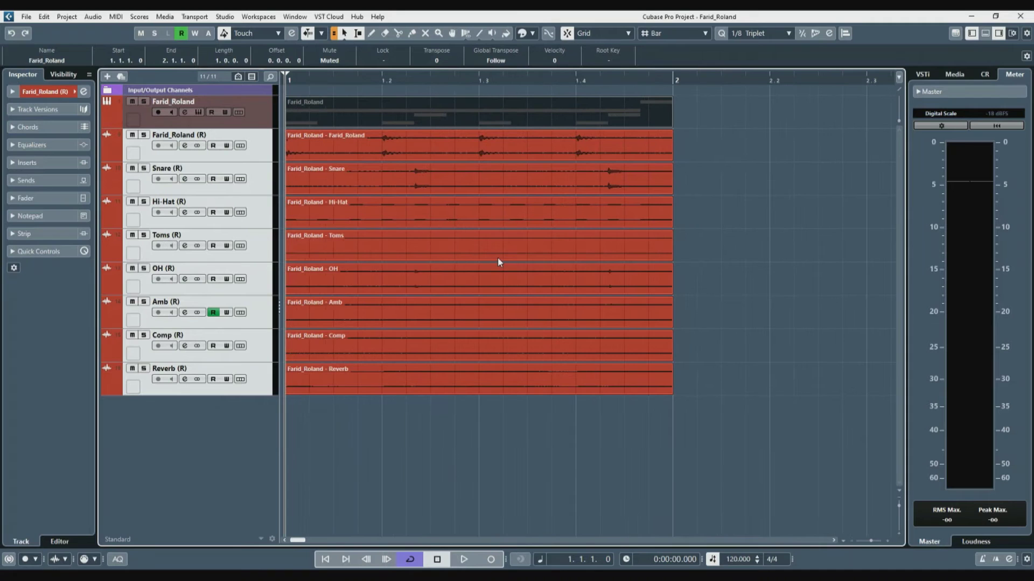
click(144, 135)
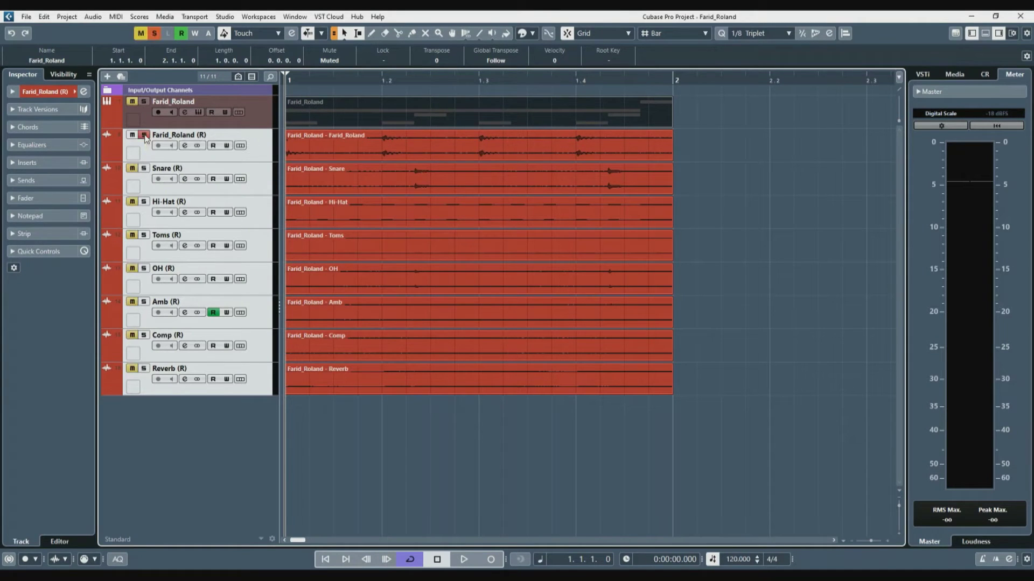
key(space)
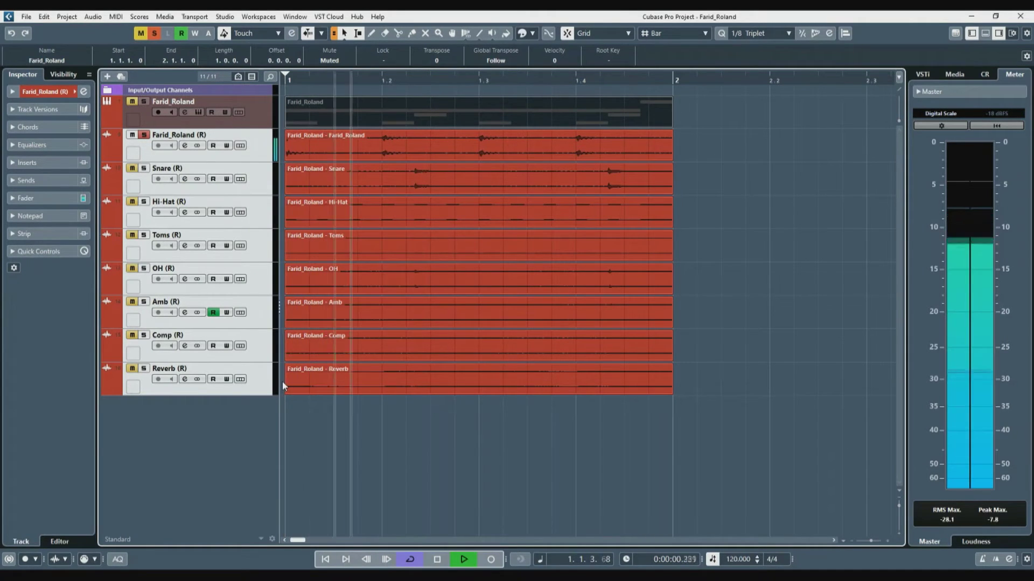
click(143, 168)
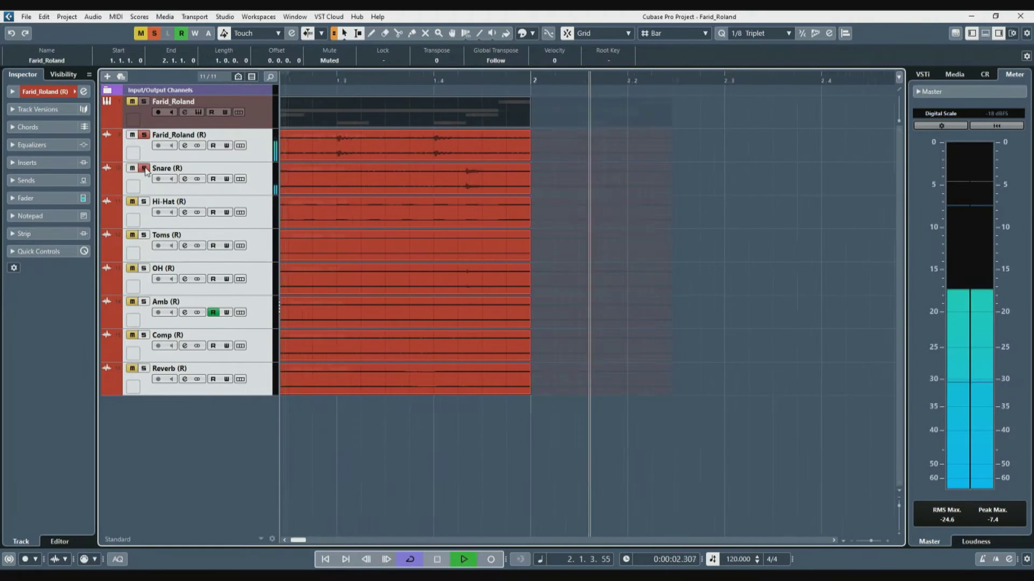
key(space)
Step: Loop the first bar and audition Snare (R), then the Hi-Hat (R) track soloed
key(p)
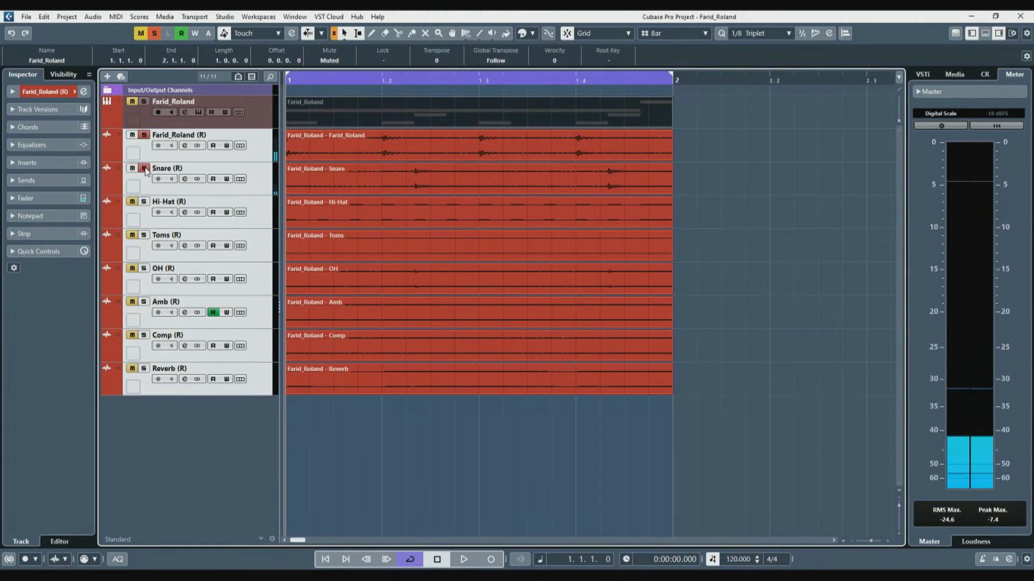
key(KP_Divide)
key(KP_Divide)
key(space)
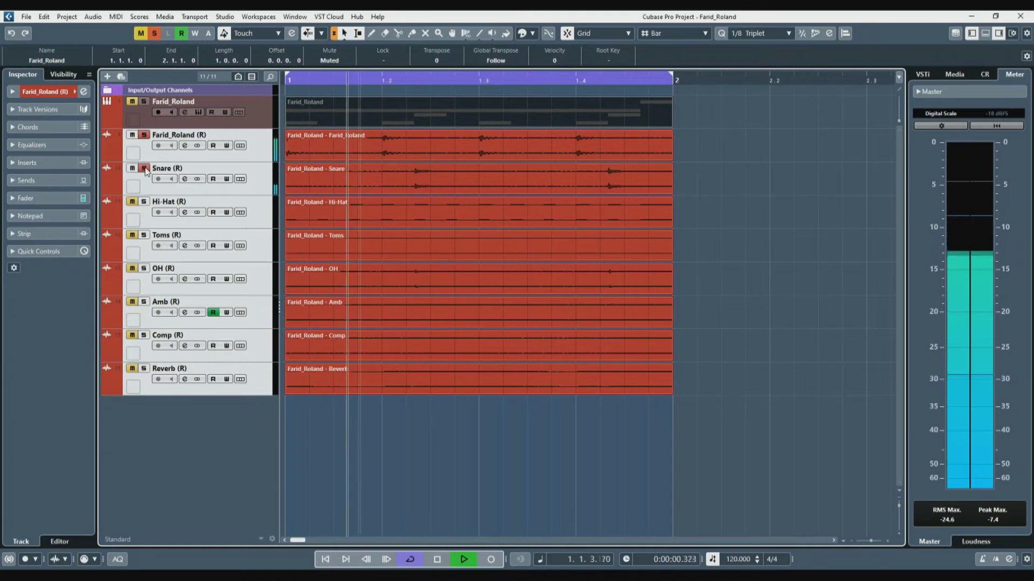
click(143, 169)
click(143, 202)
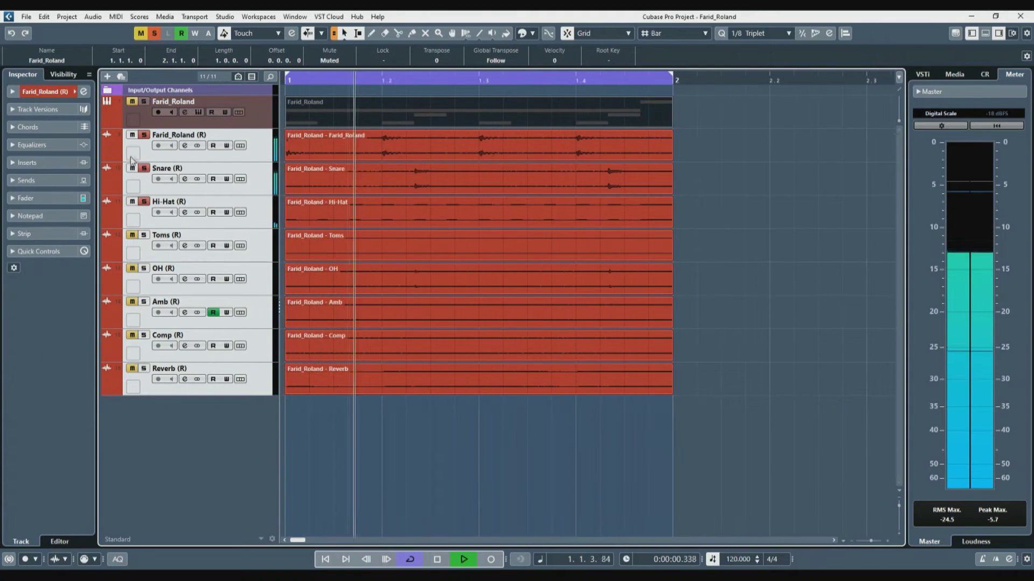
click(397, 214)
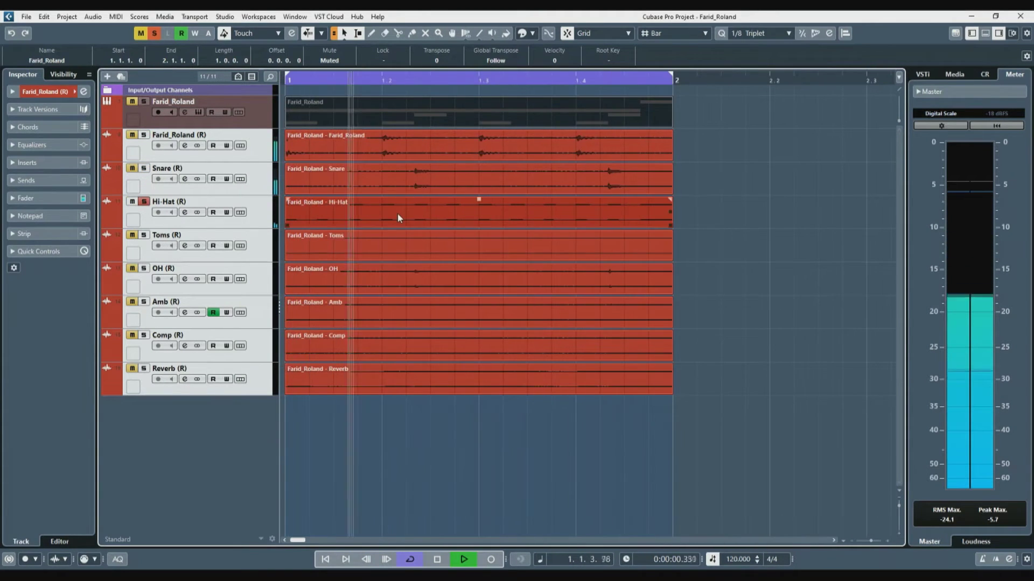
key(space)
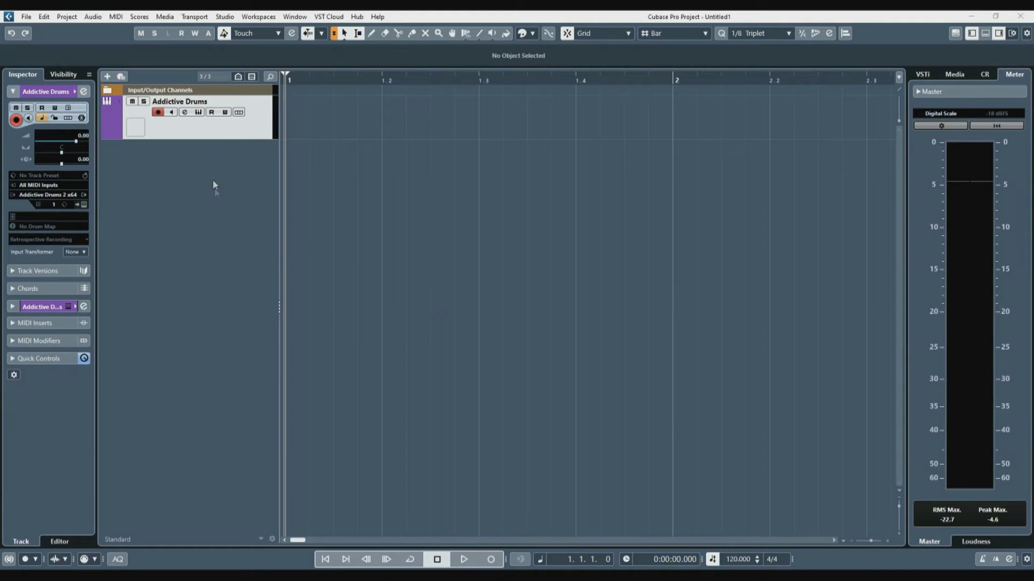
Step: Open the Addictive Drums 2 plug-in window and its Functions menu
click(199, 113)
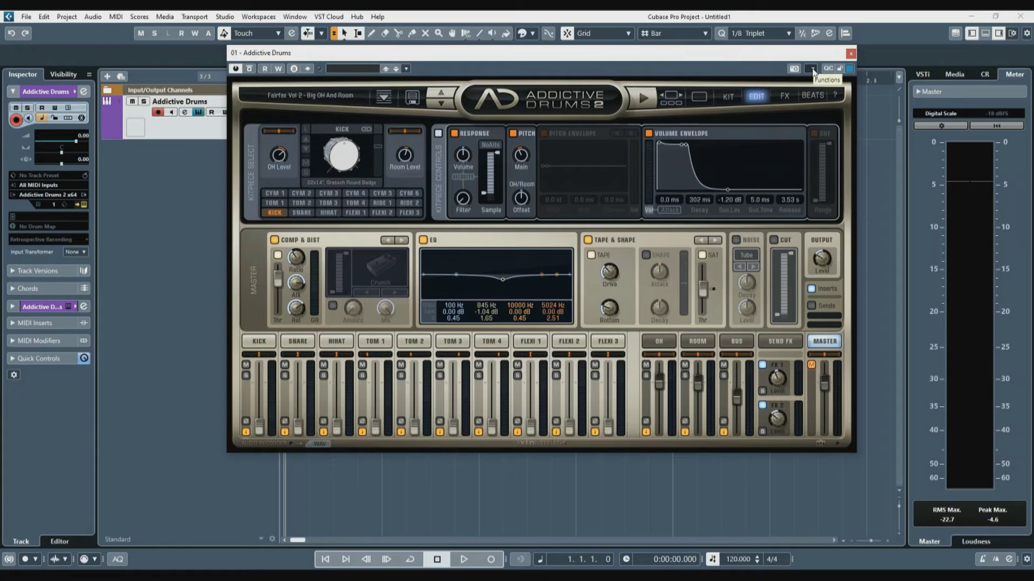
click(812, 69)
mouse_move(844, 191)
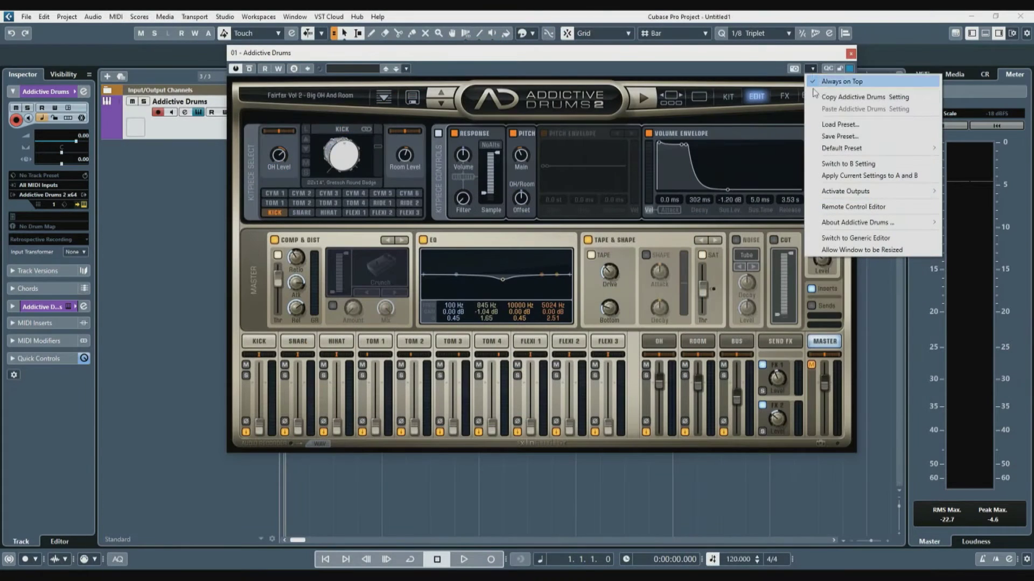
Step: Choose Functions > Activate Outputs, then set the KICK channel's output to Separate out
mouse_move(846, 192)
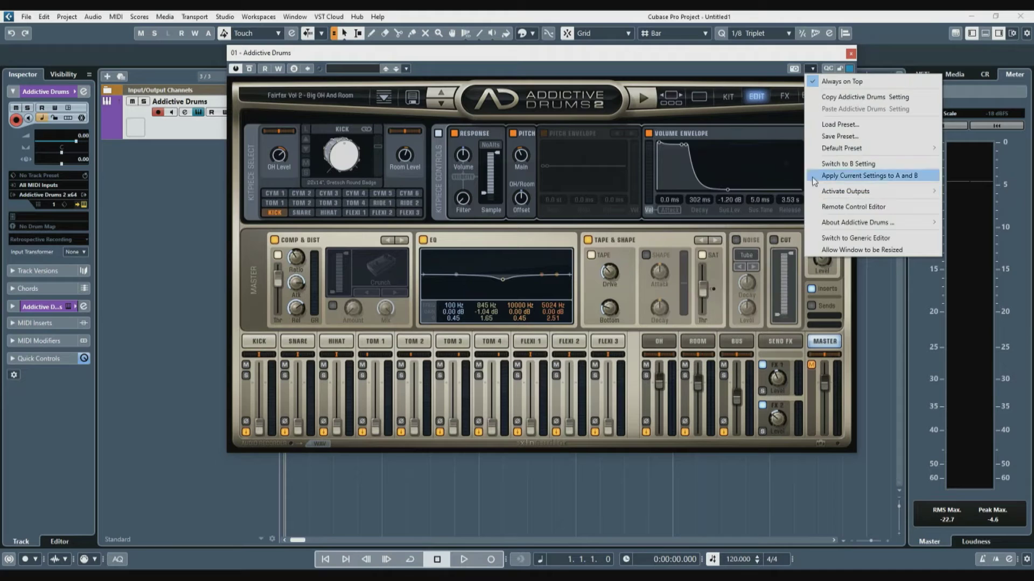
click(673, 55)
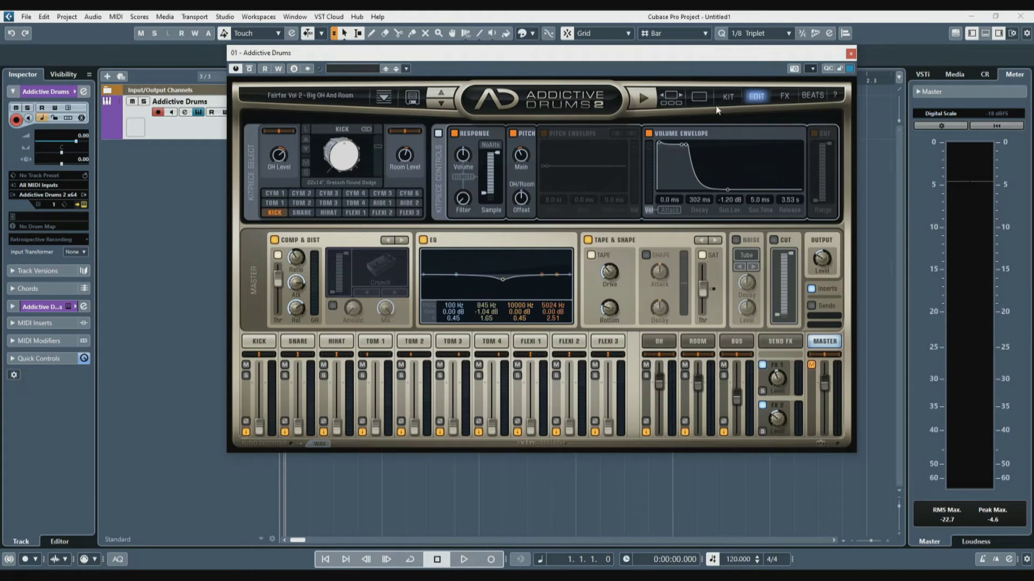
click(699, 96)
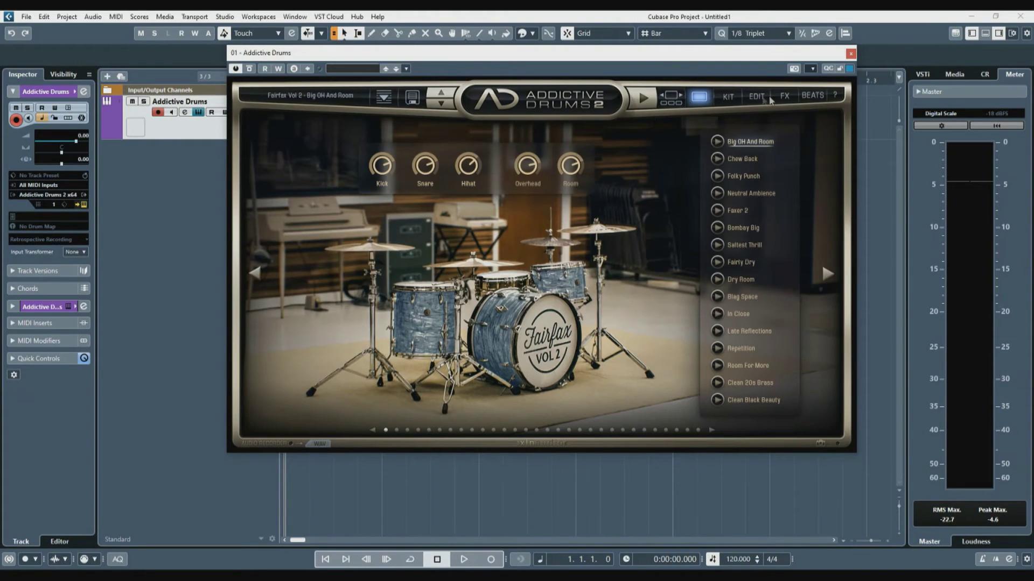
click(757, 97)
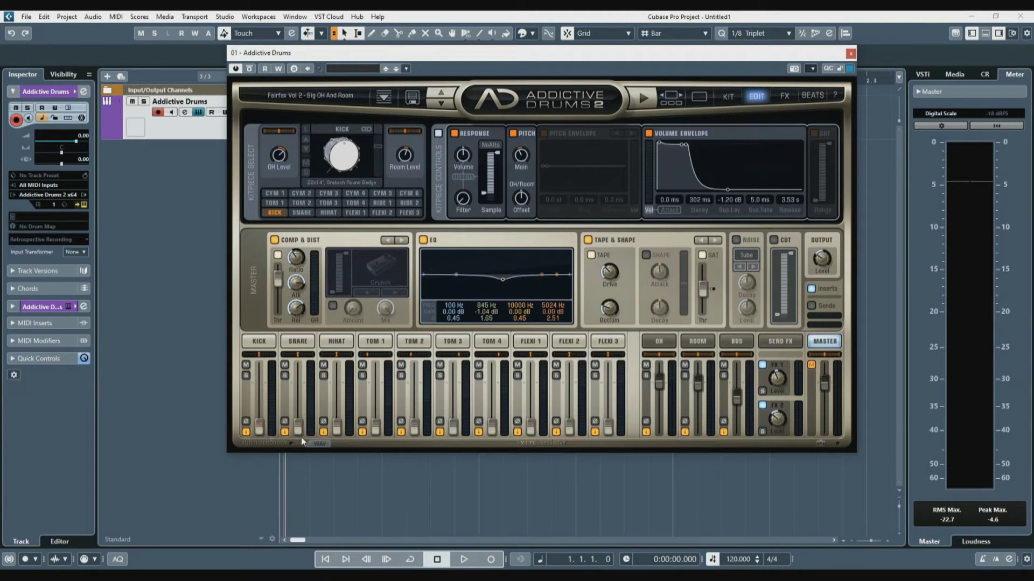
click(246, 433)
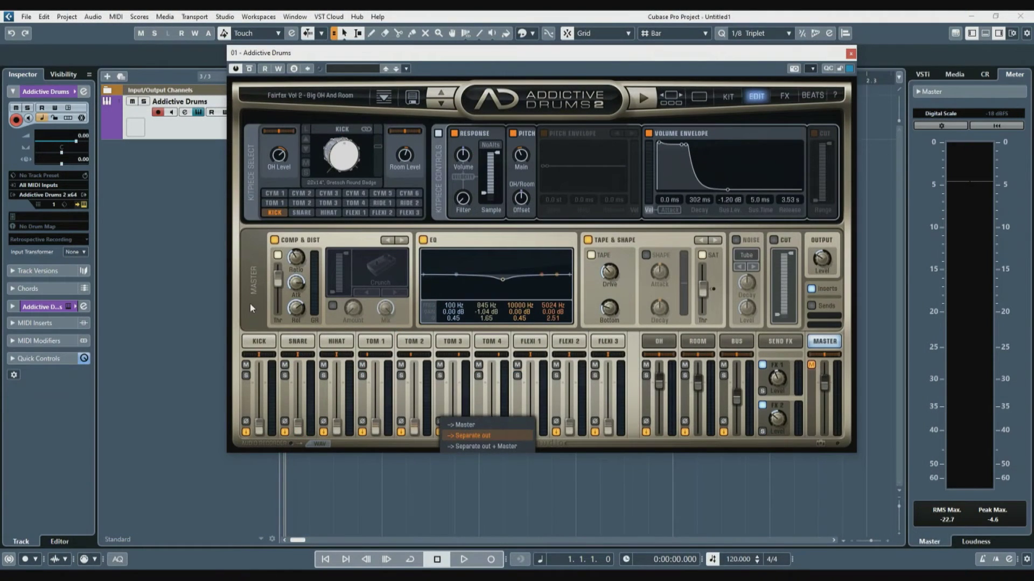
click(254, 306)
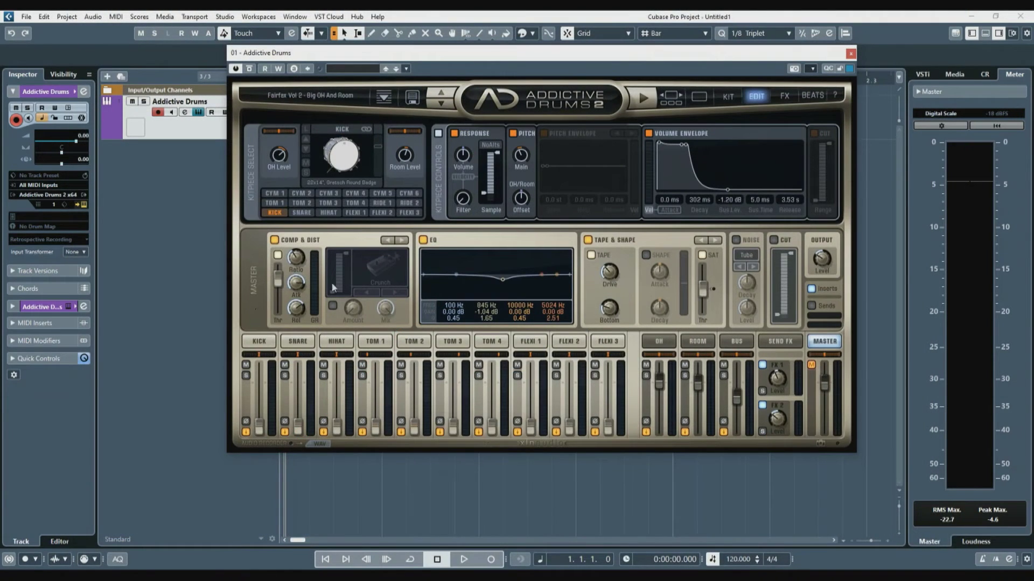
Step: Drag Funk'd Up Groove 02 from the groove browser onto the Addictive Drums track at bar 1
drag(636, 52, 647, 204)
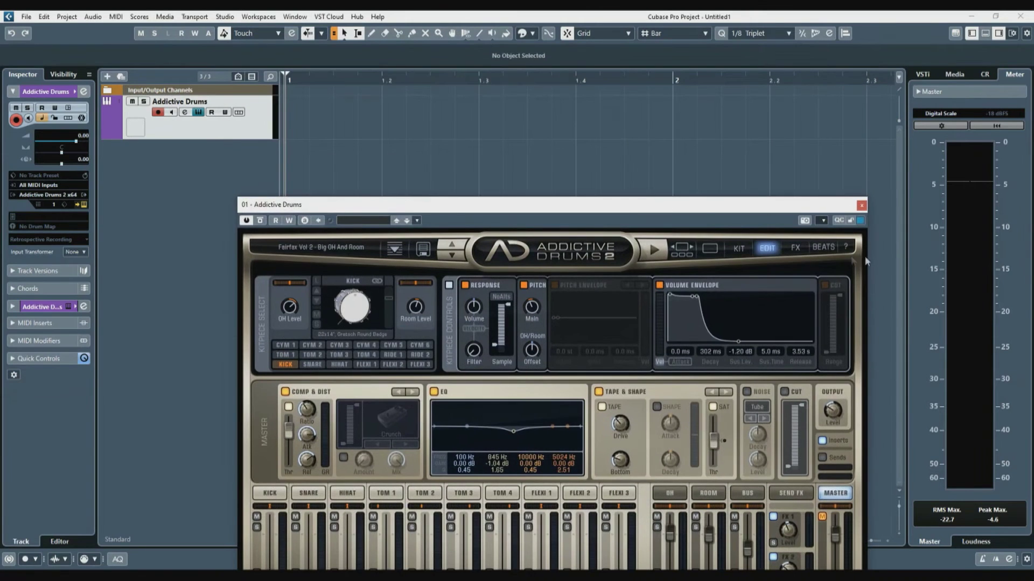
click(817, 247)
scroll(361, 500, down, 10)
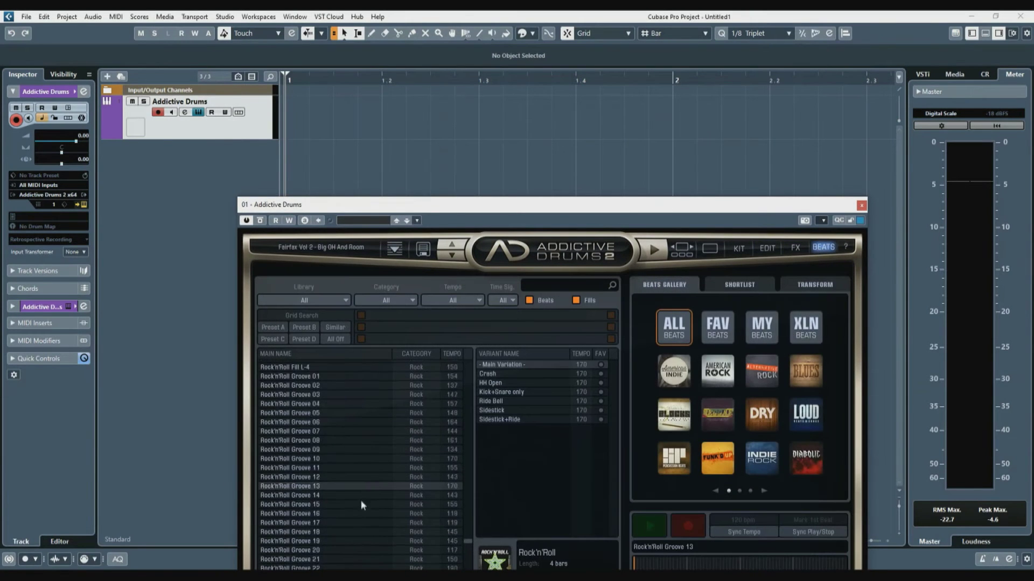
drag(467, 545, 473, 441)
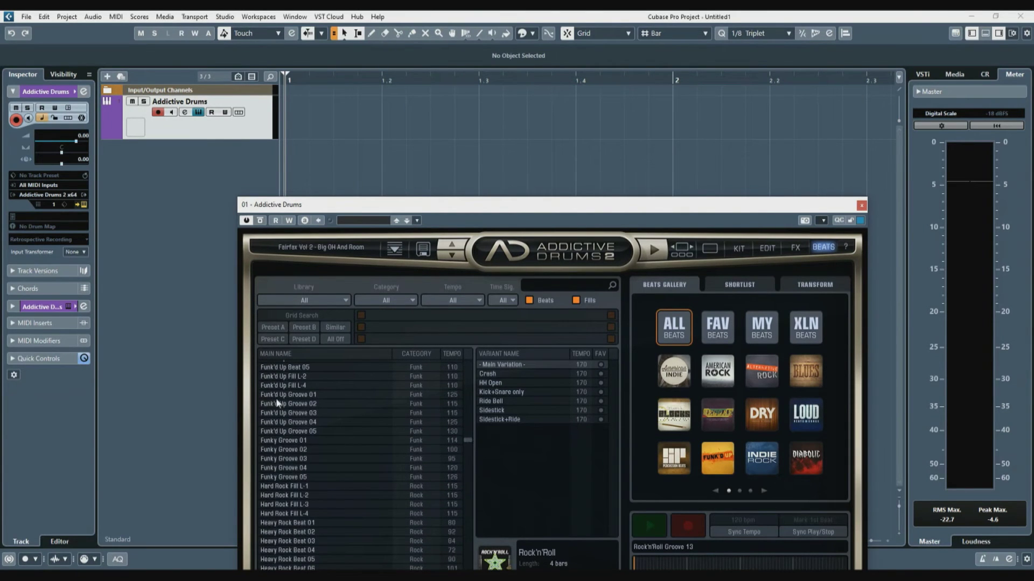
drag(289, 405, 304, 123)
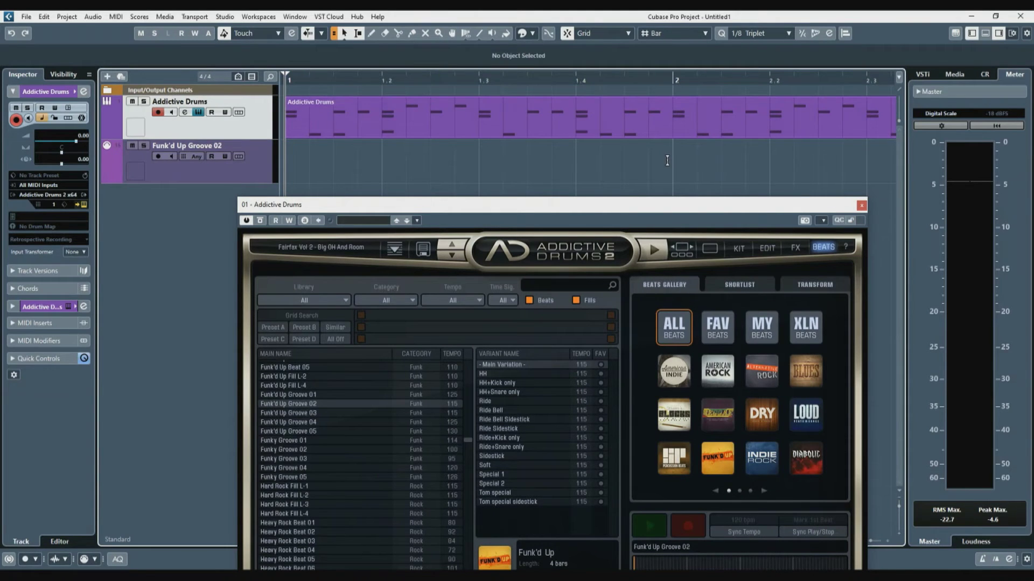
scroll(667, 161, down, 8)
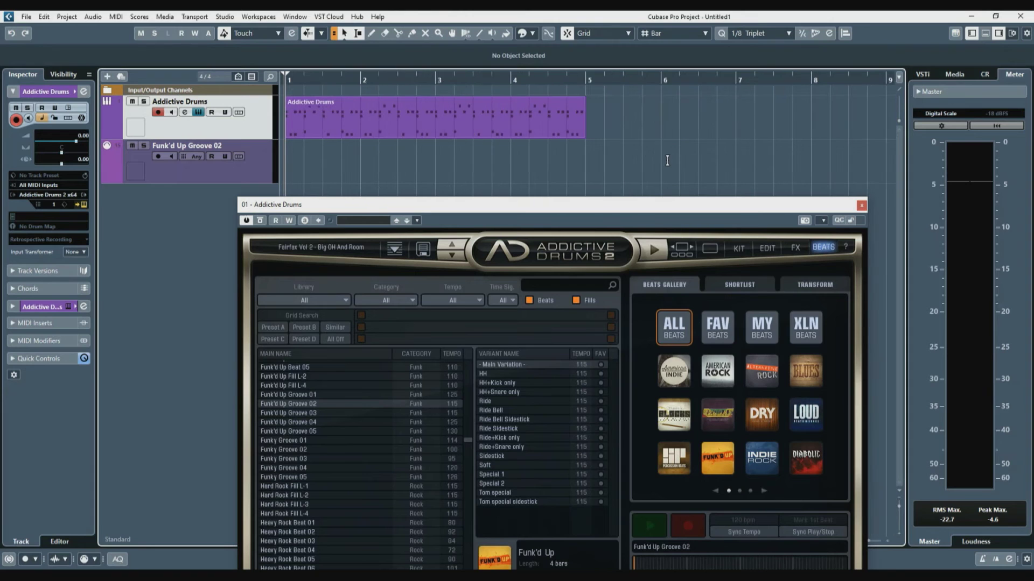
click(407, 127)
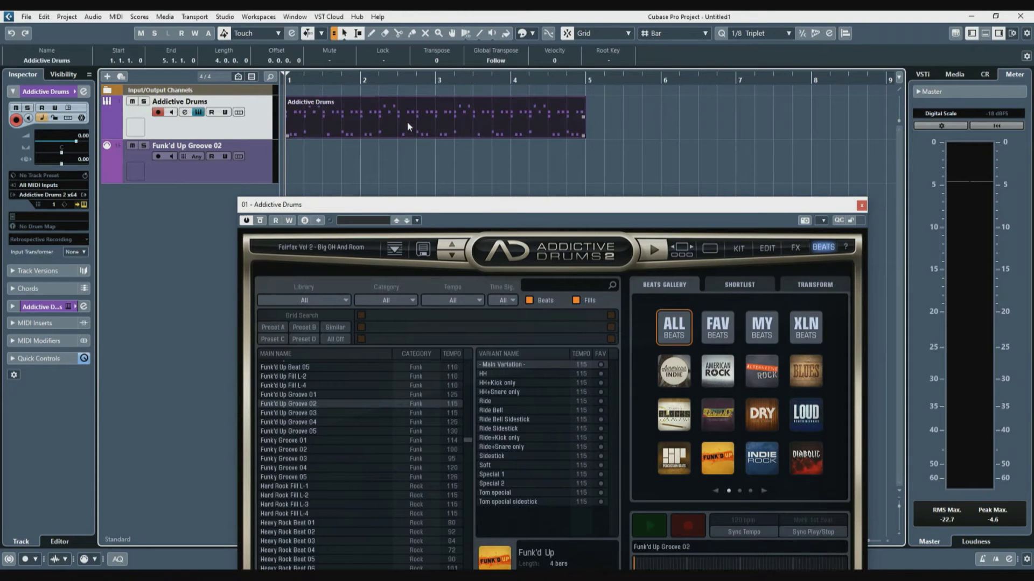
click(861, 206)
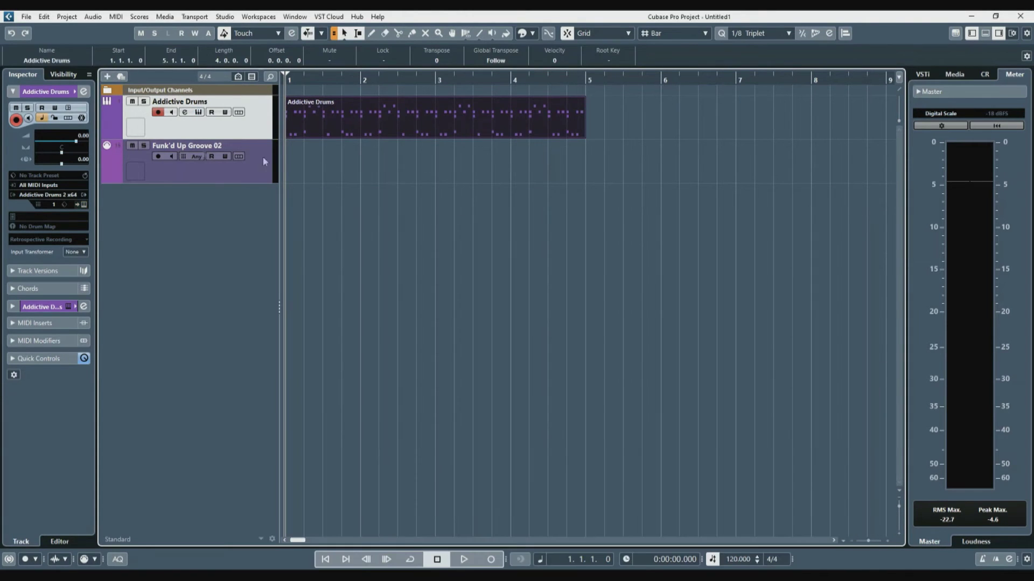
Step: Briefly reveal the Addictive Drums output channel tracks and glance at the MixConsole
click(107, 135)
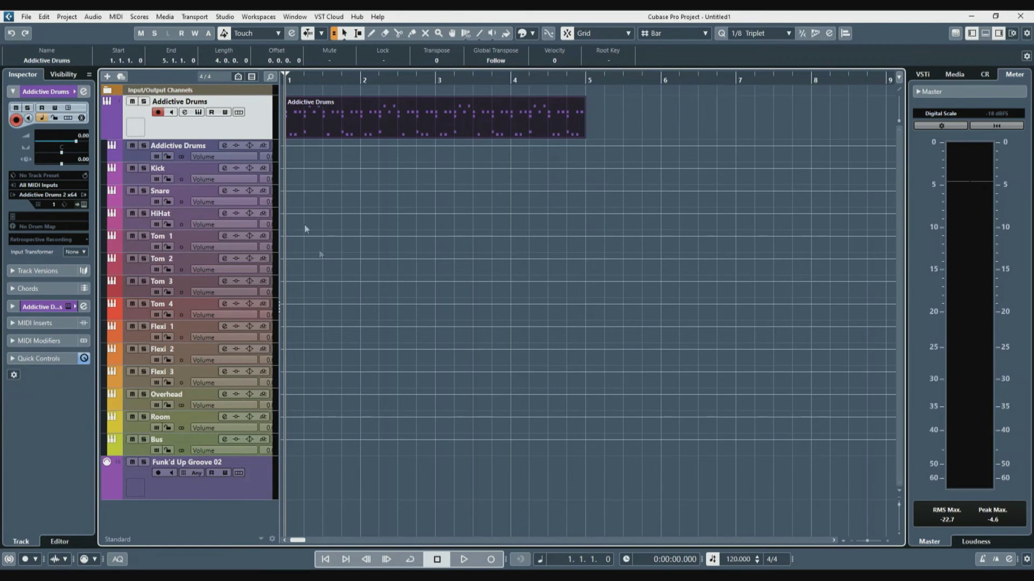
click(107, 134)
click(381, 267)
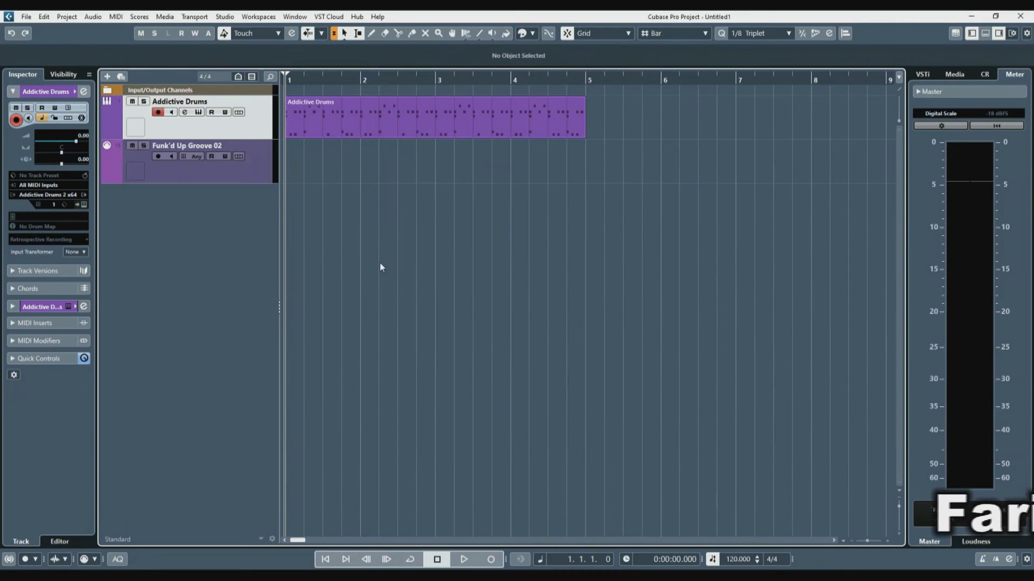
key(F3)
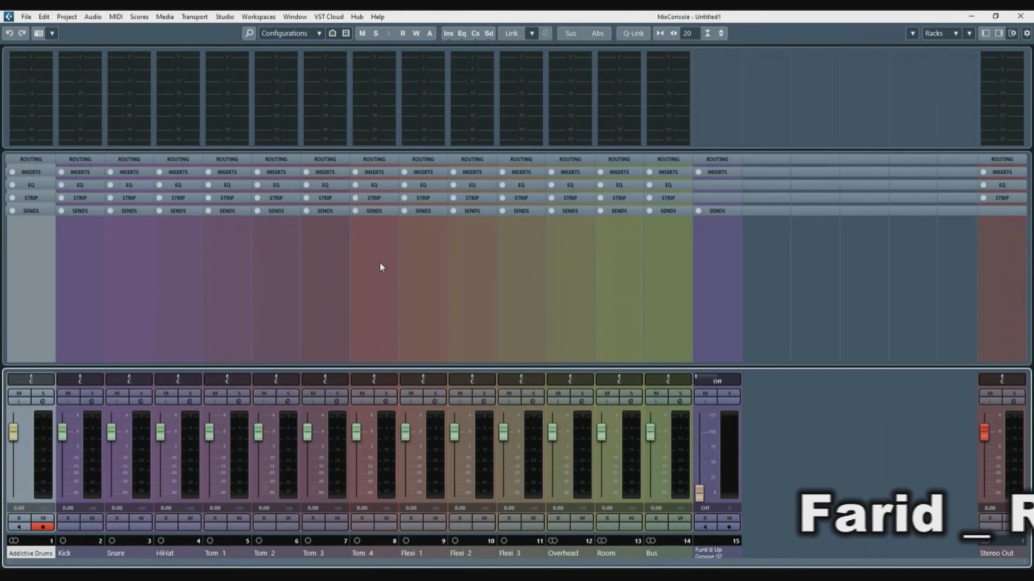
click(1021, 16)
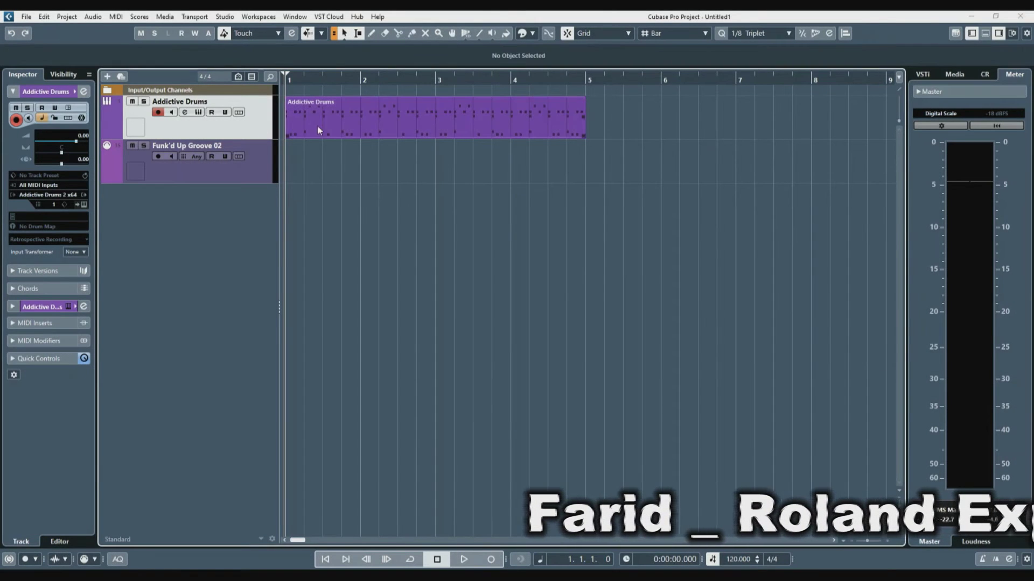
Step: Loop bars 1–5 around the Addictive Drums groove part and start playback
click(523, 130)
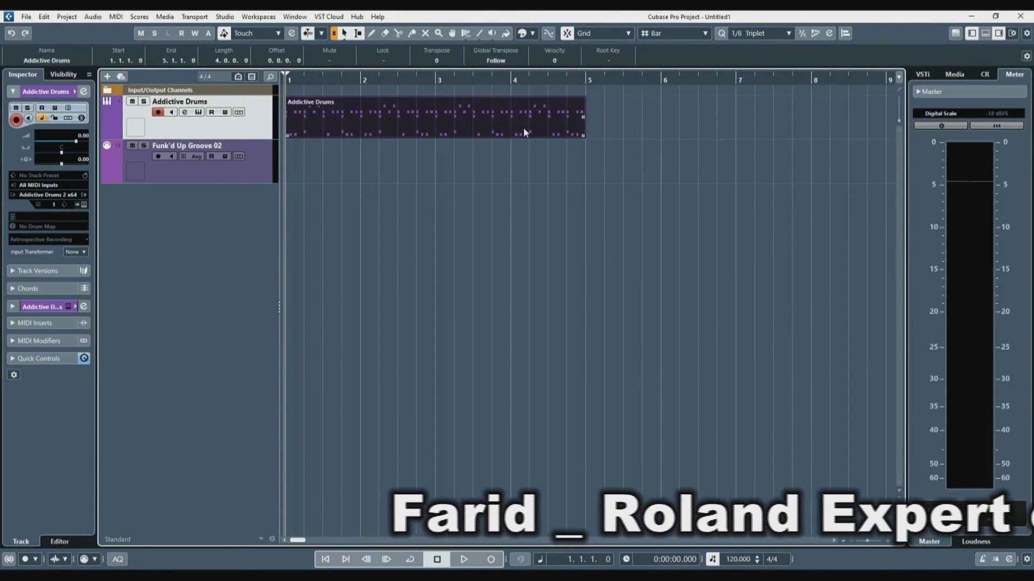
key(p)
key(KP_Divide)
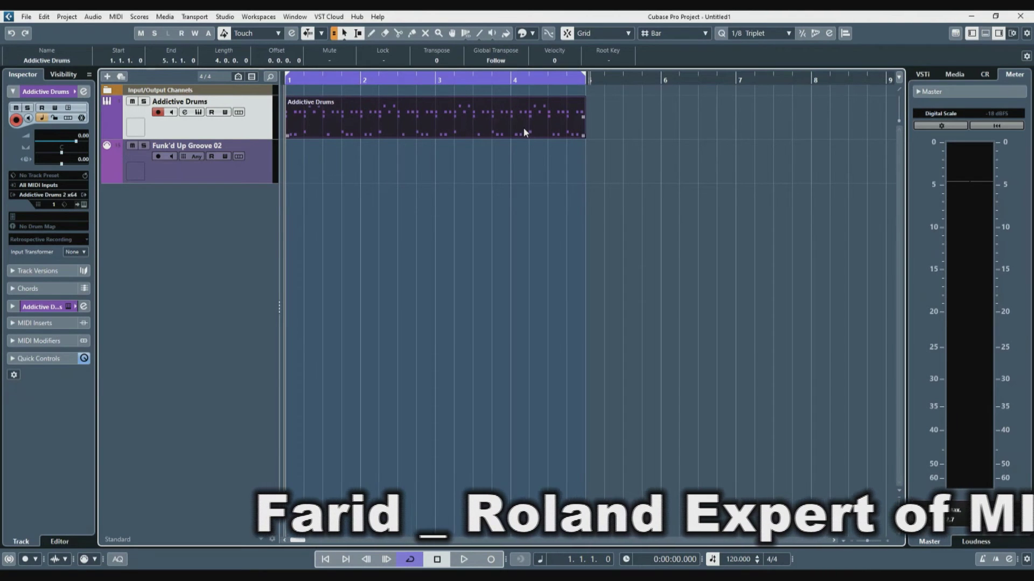
key(space)
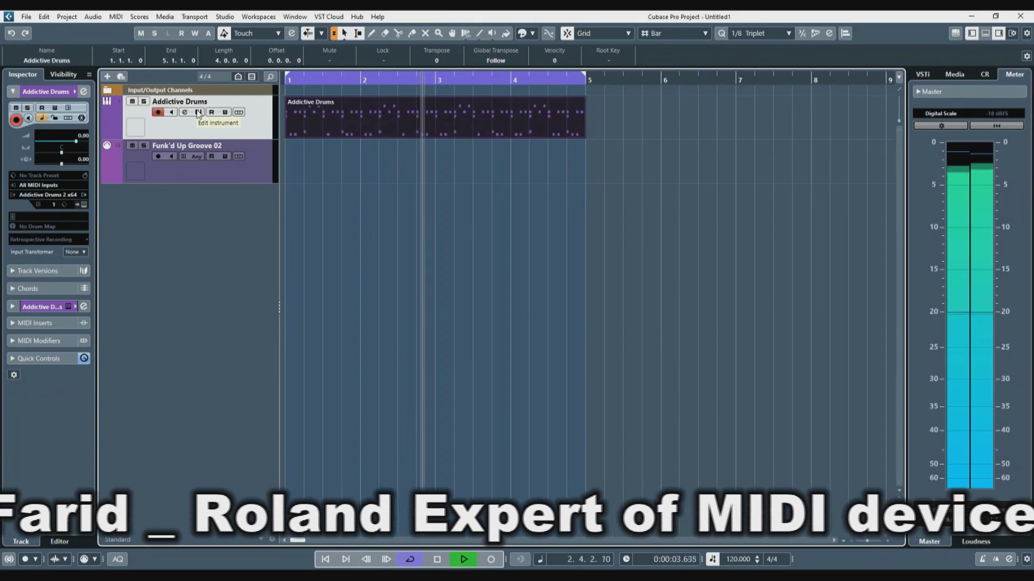
Step: Audition the Kick, Snare and HiHat output channels soloed in the MixConsole, then clear the solos
key(F3)
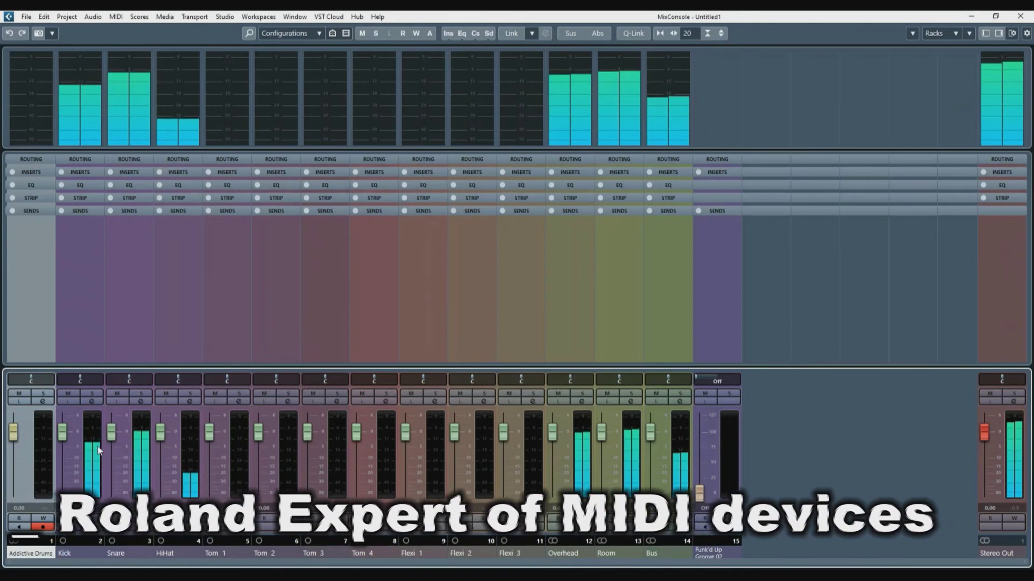
click(93, 395)
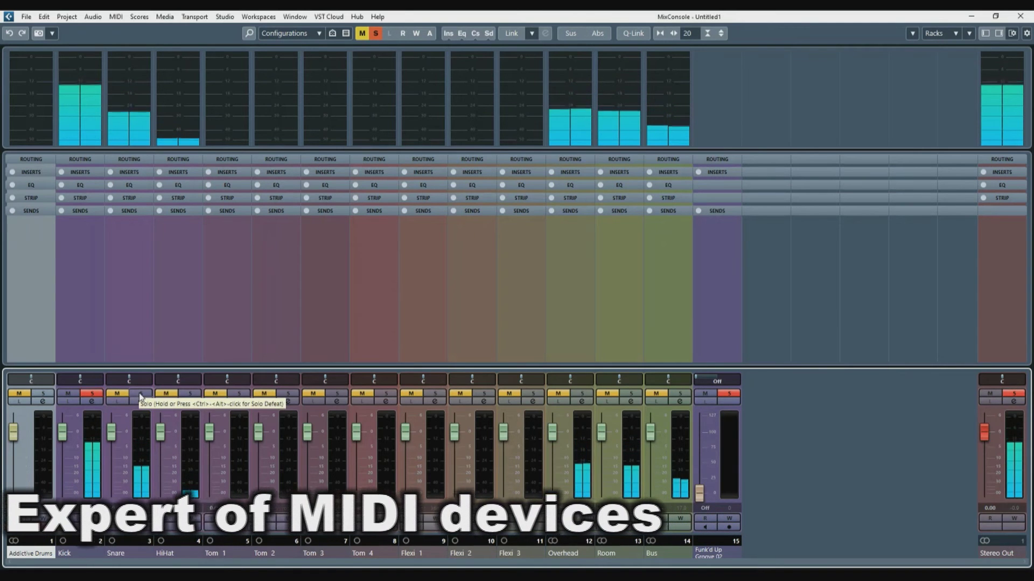
click(141, 398)
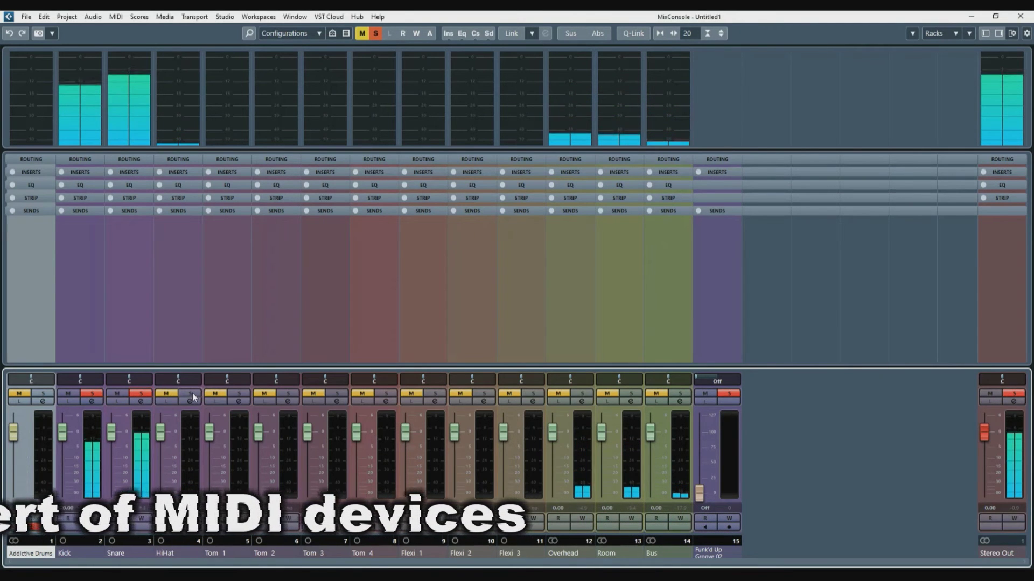
click(192, 396)
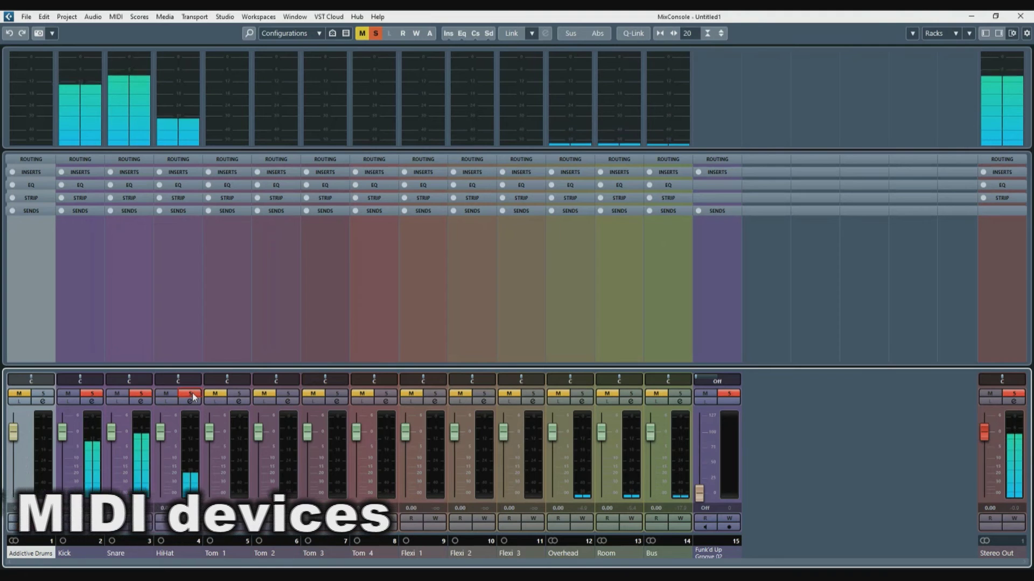
click(376, 33)
click(1020, 16)
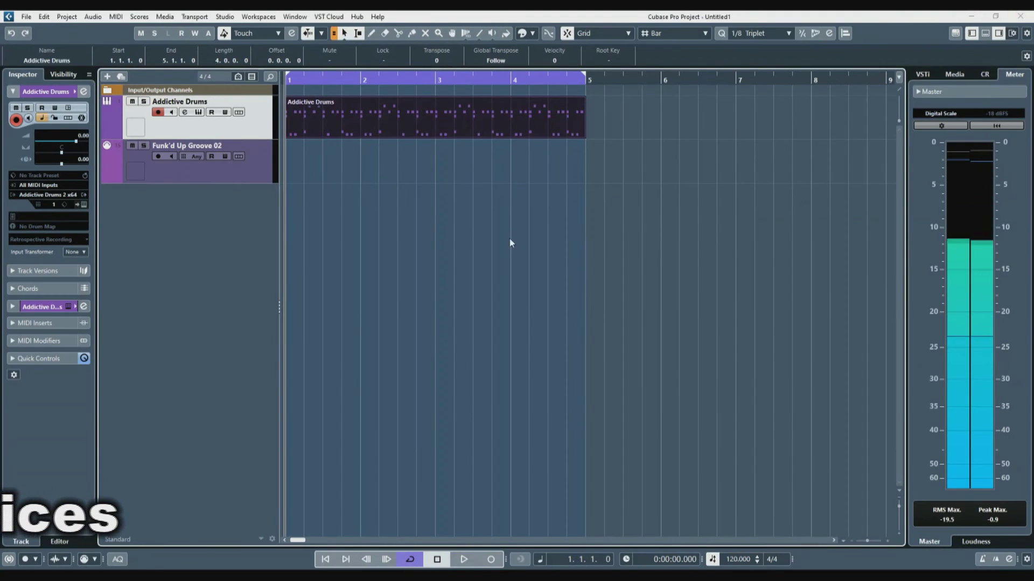
click(608, 238)
Step: Render the Addictive Drums groove part in place with current settings
click(370, 122)
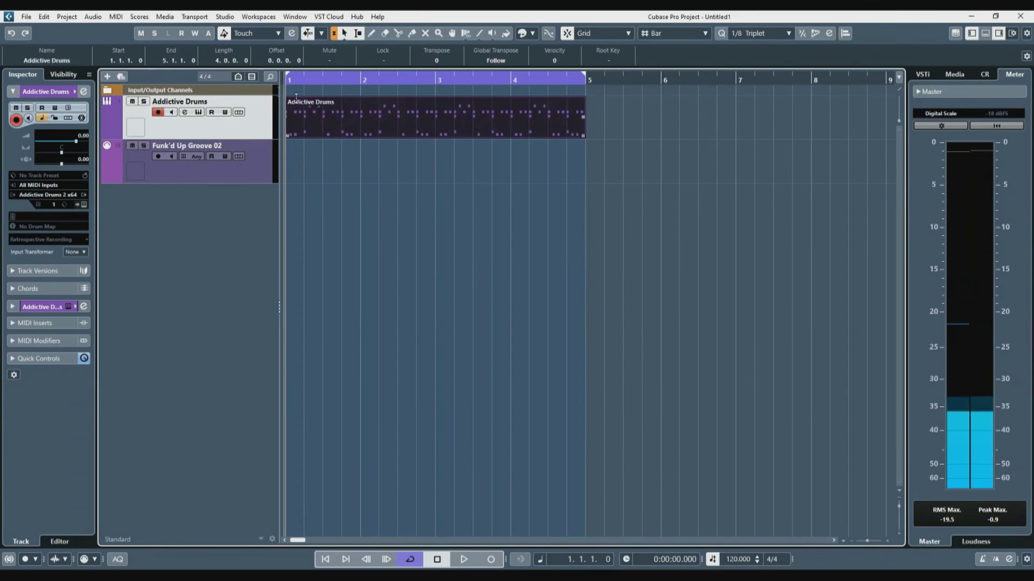
click(44, 18)
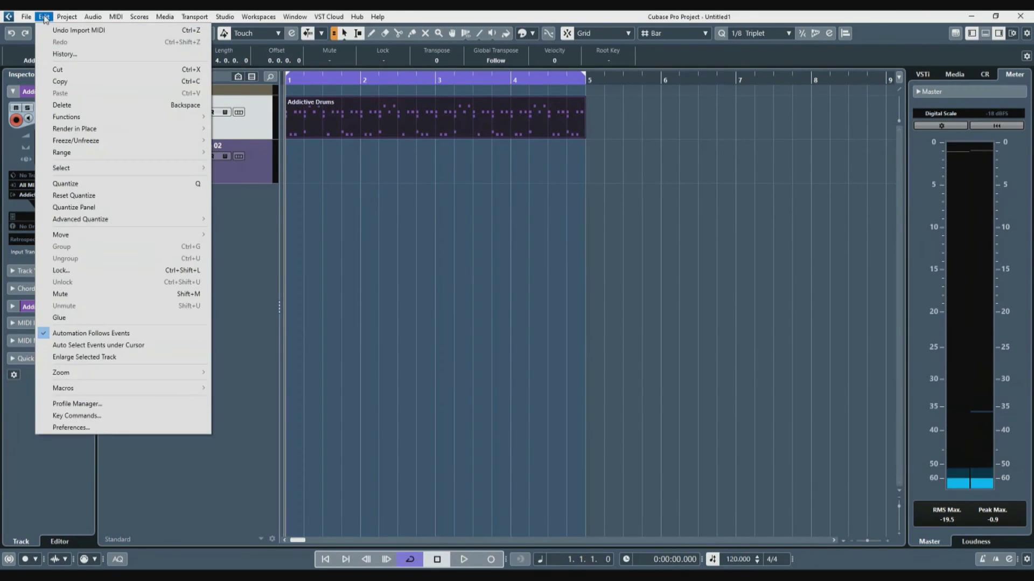
mouse_move(72, 132)
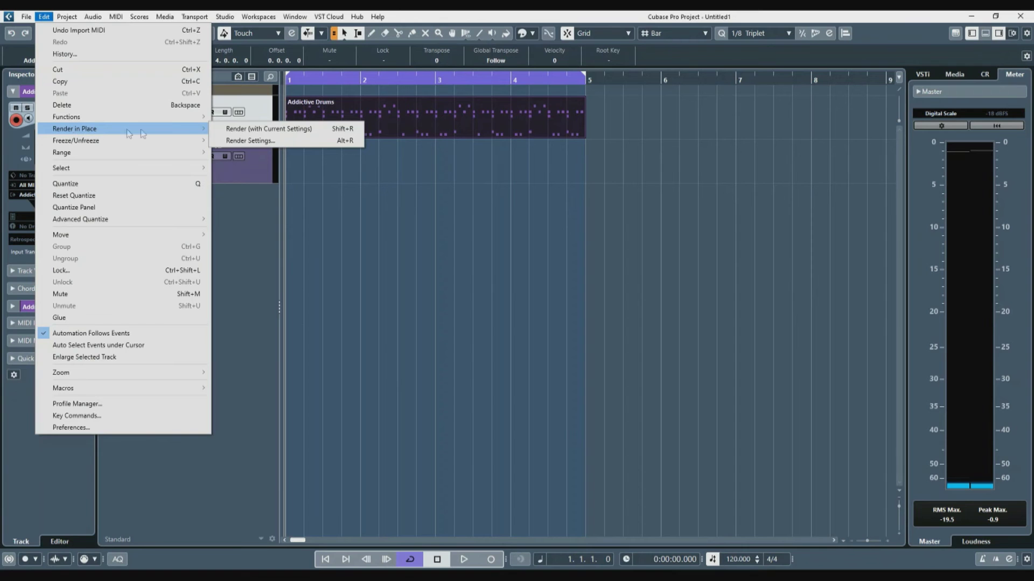
click(255, 129)
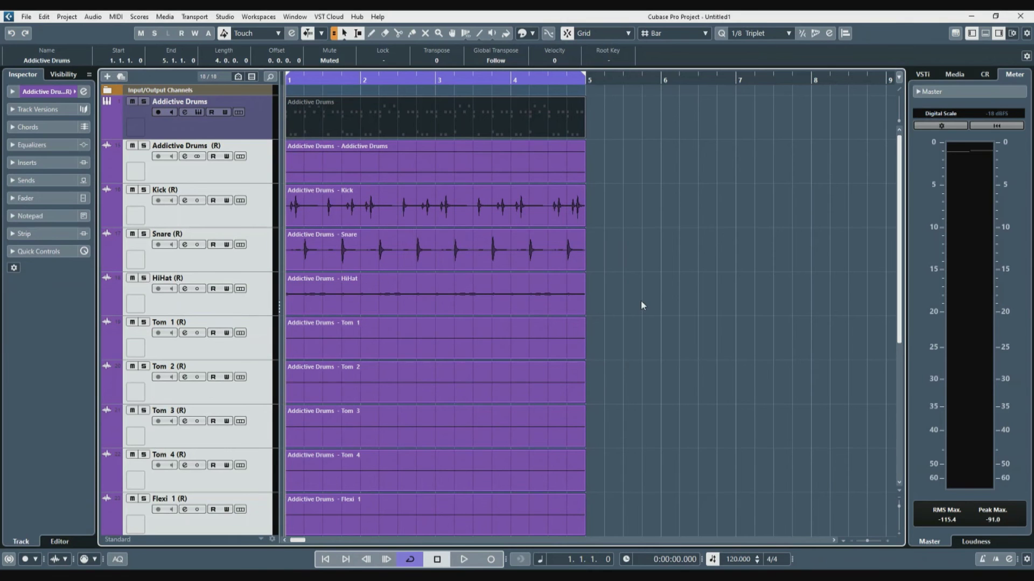
Step: Play the rendered tracks and select Tom 1 (R) through Flexi 3 (R)
drag(901, 290, 897, 406)
key(space)
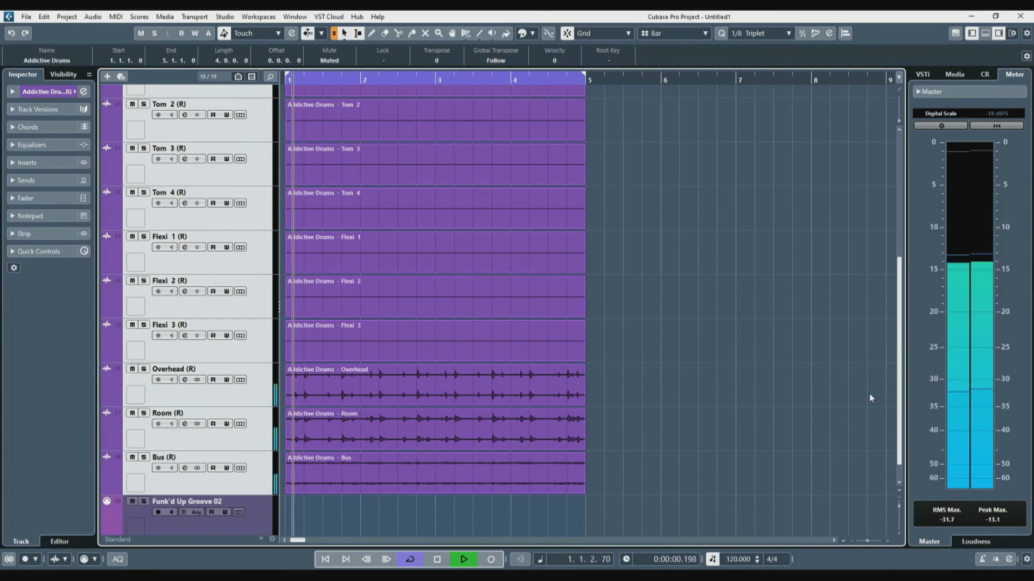
scroll(681, 326, up, 4)
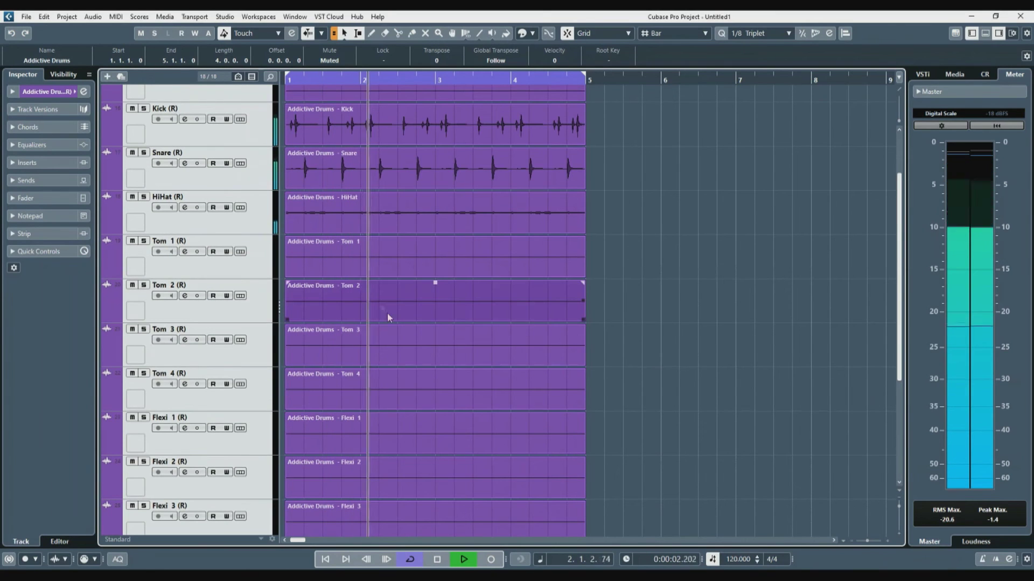
click(258, 270)
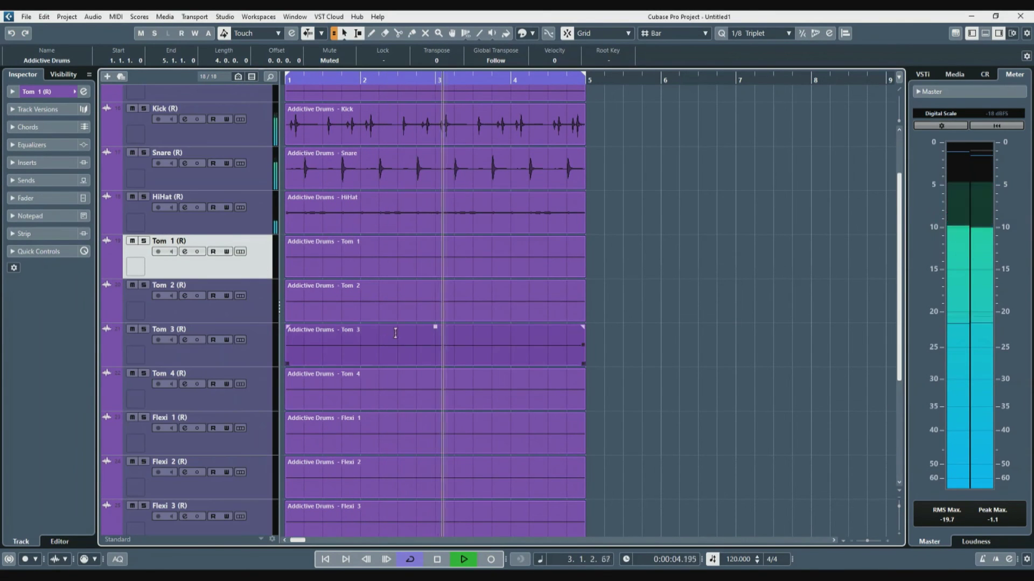
scroll(430, 339, down, 4)
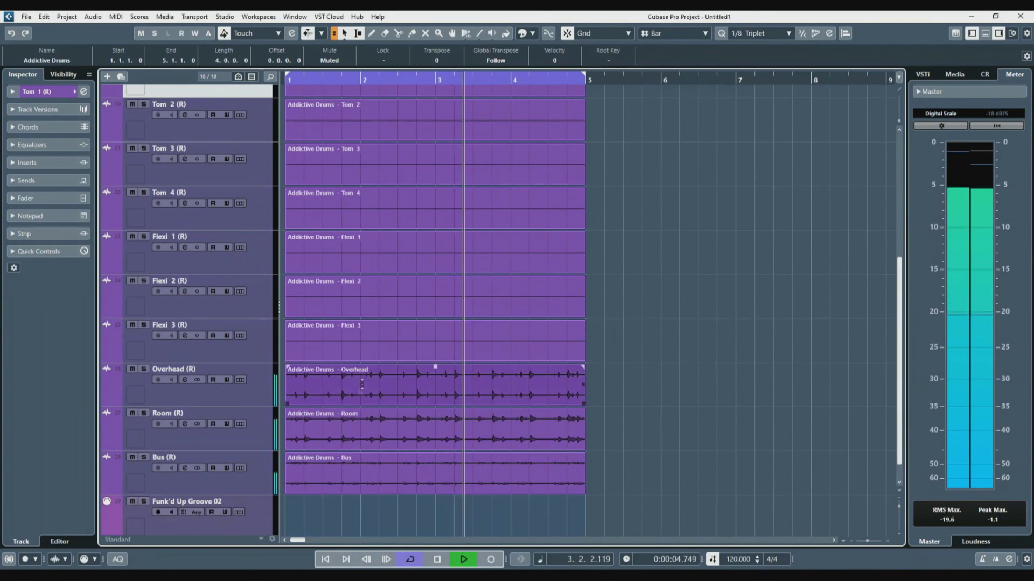
shift+click(253, 351)
Step: Delete the empty Tom 1–4 and Flexi 1–3 tracks and colour Kick (R) red
key(Delete)
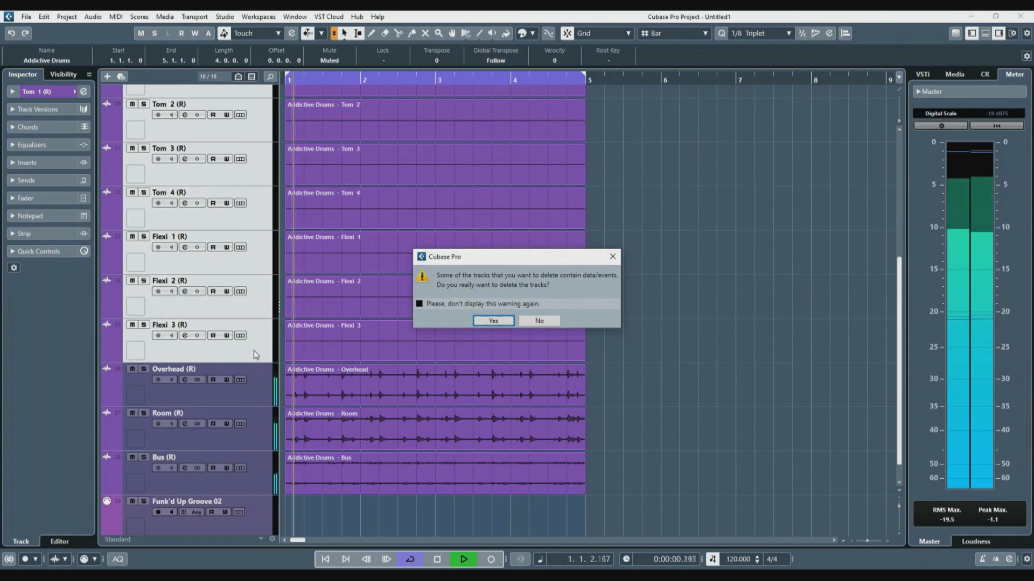
key(Return)
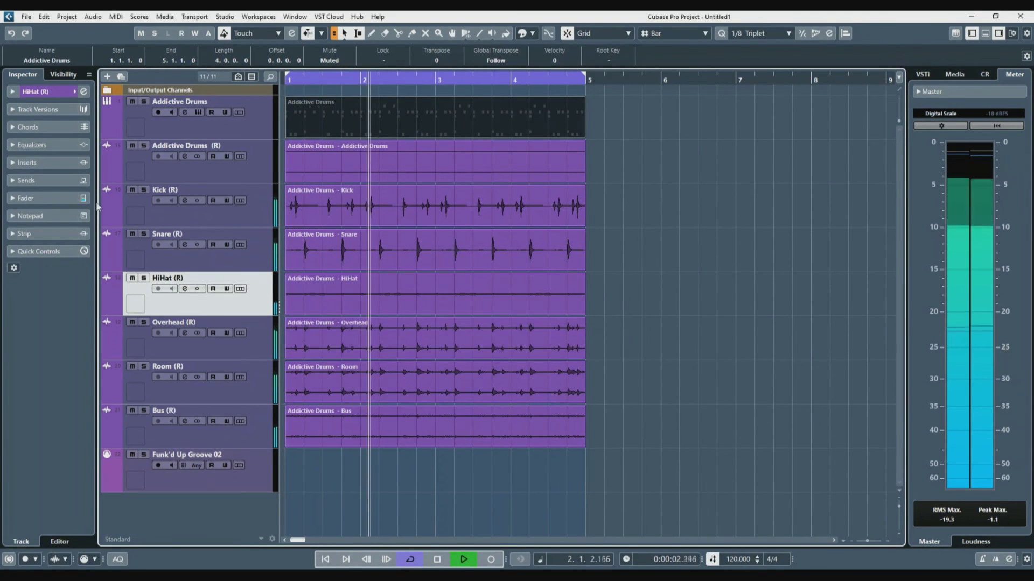
click(111, 208)
click(115, 251)
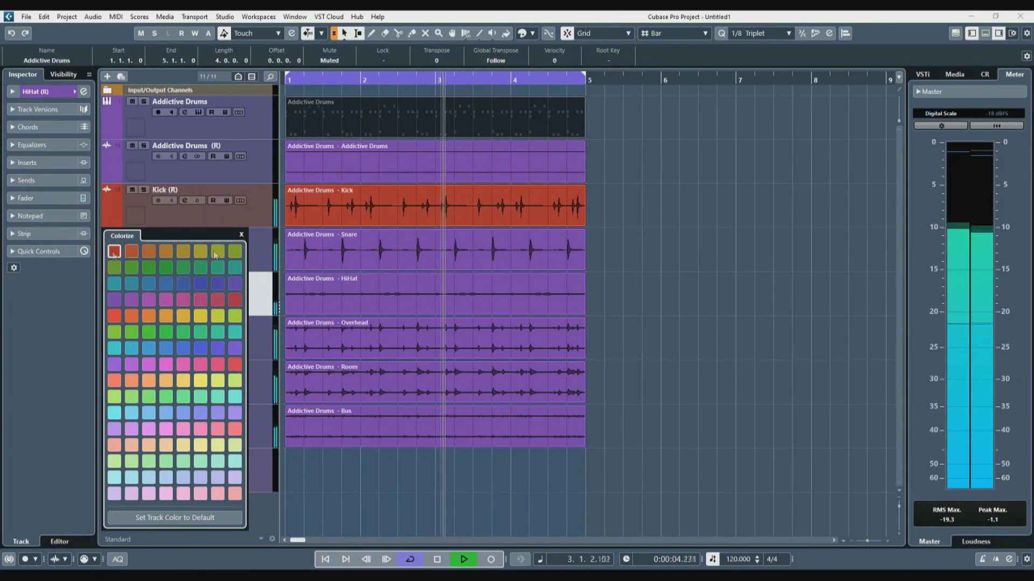
Step: Solo the Kick and Snare tracks, then stop playback
click(143, 190)
click(144, 234)
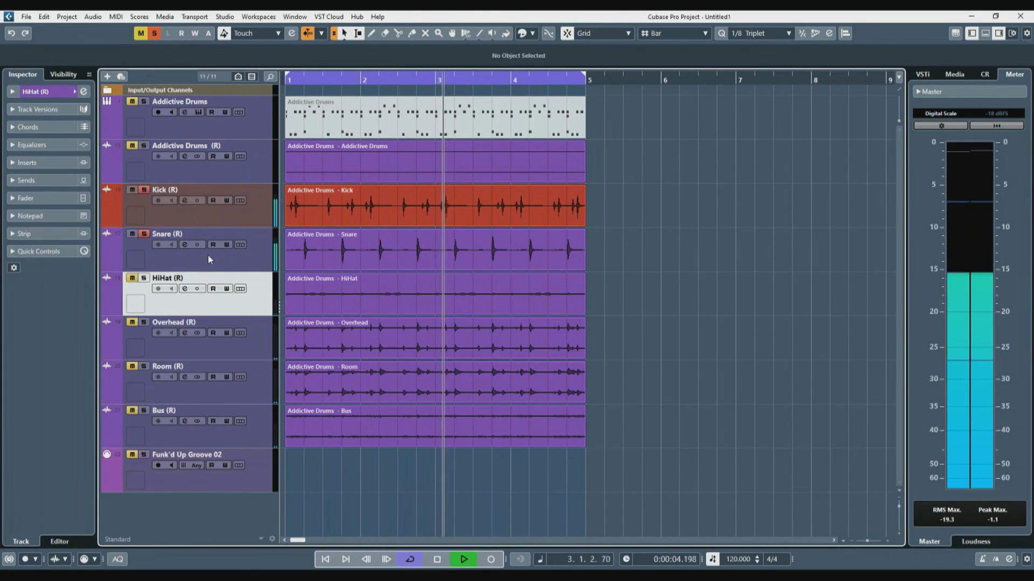
key(space)
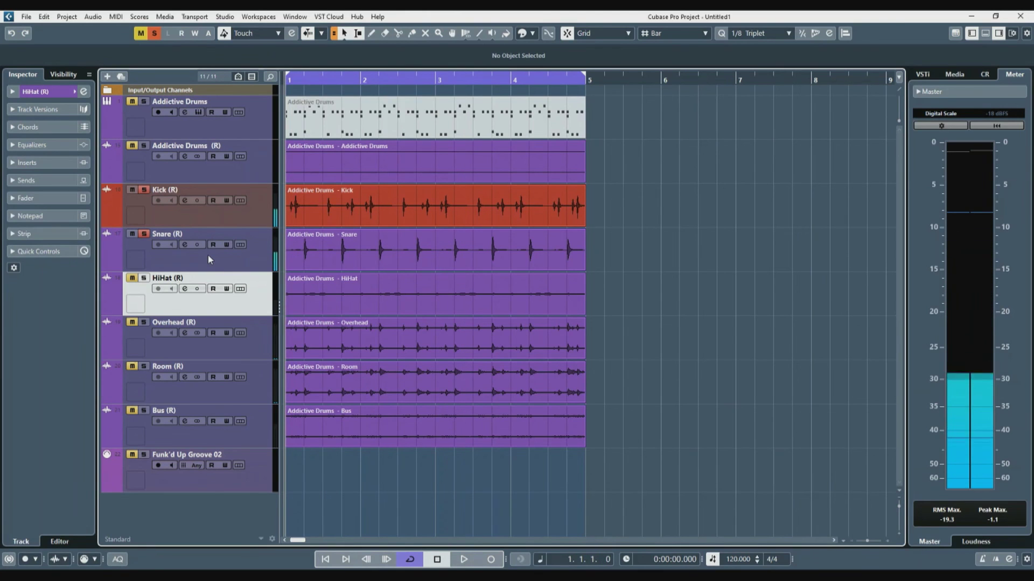